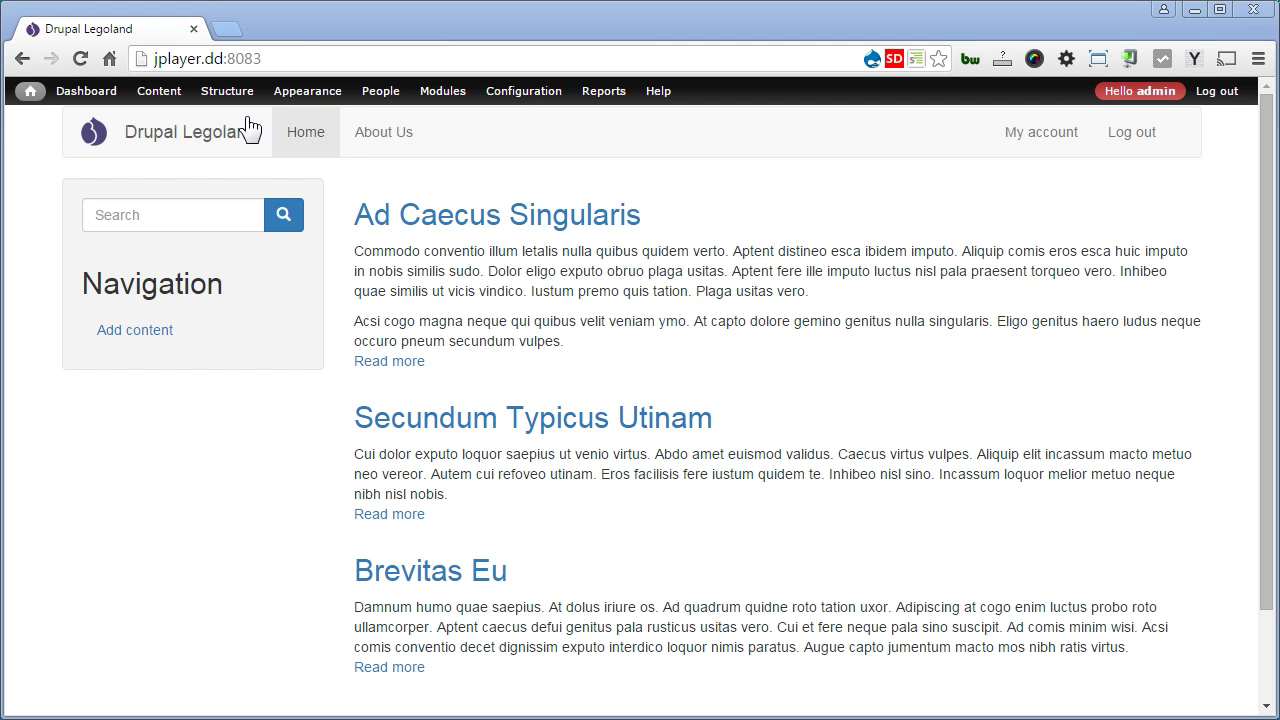
Step: Start a new content type named Music Library
{"action": "mouse_move", "coordinate": [236, 92]}
{"action": "mouse_move", "coordinate": [240, 140]}
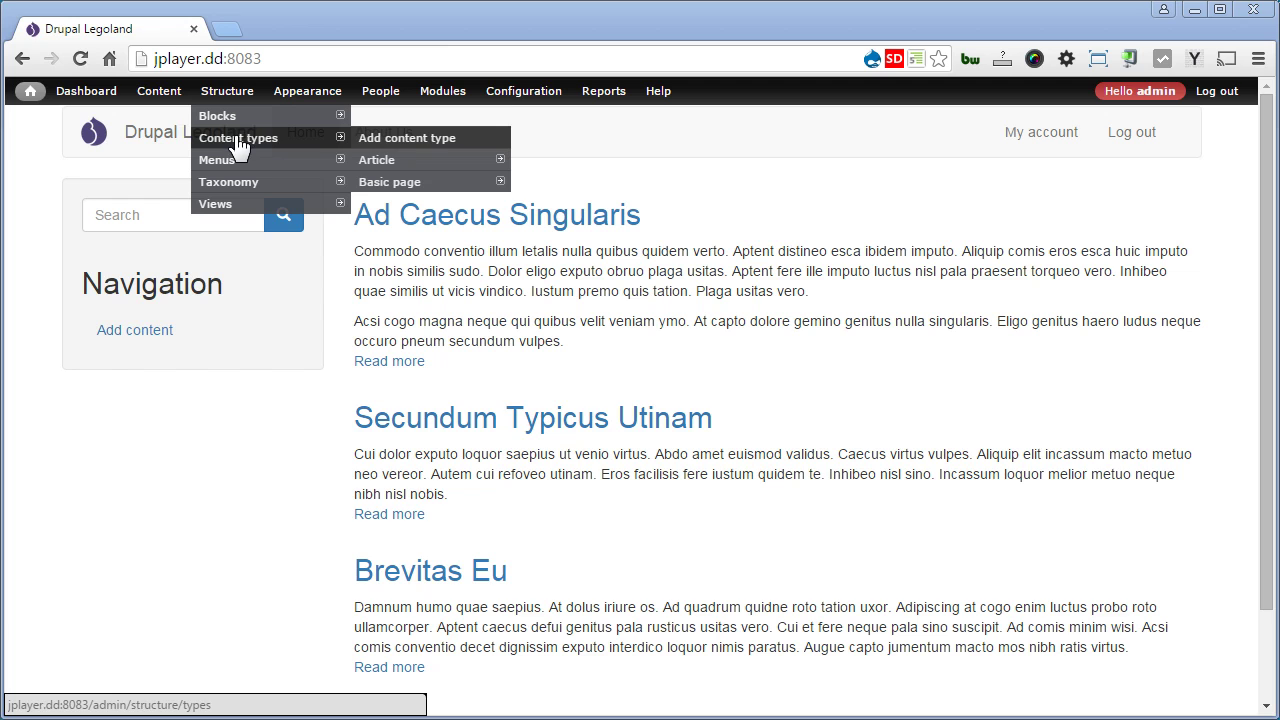
{"action": "left_click", "coordinate": [379, 137]}
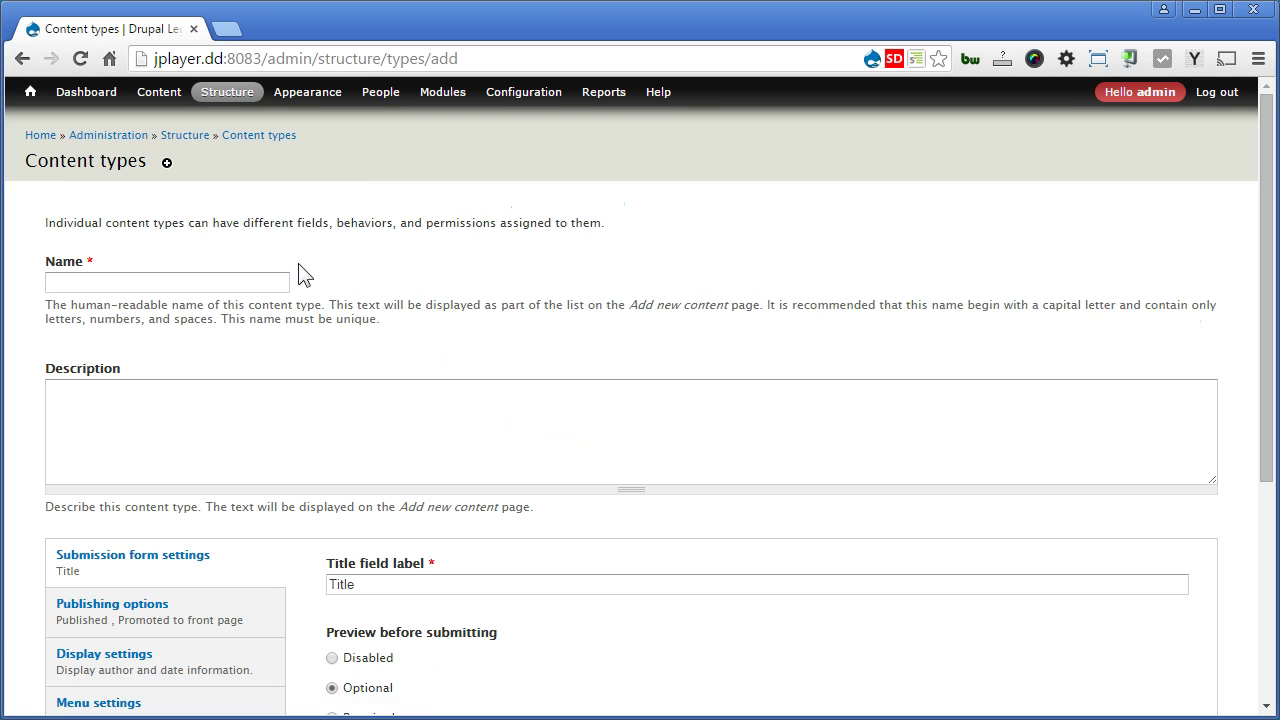
{"action": "left_click", "coordinate": [277, 279]}
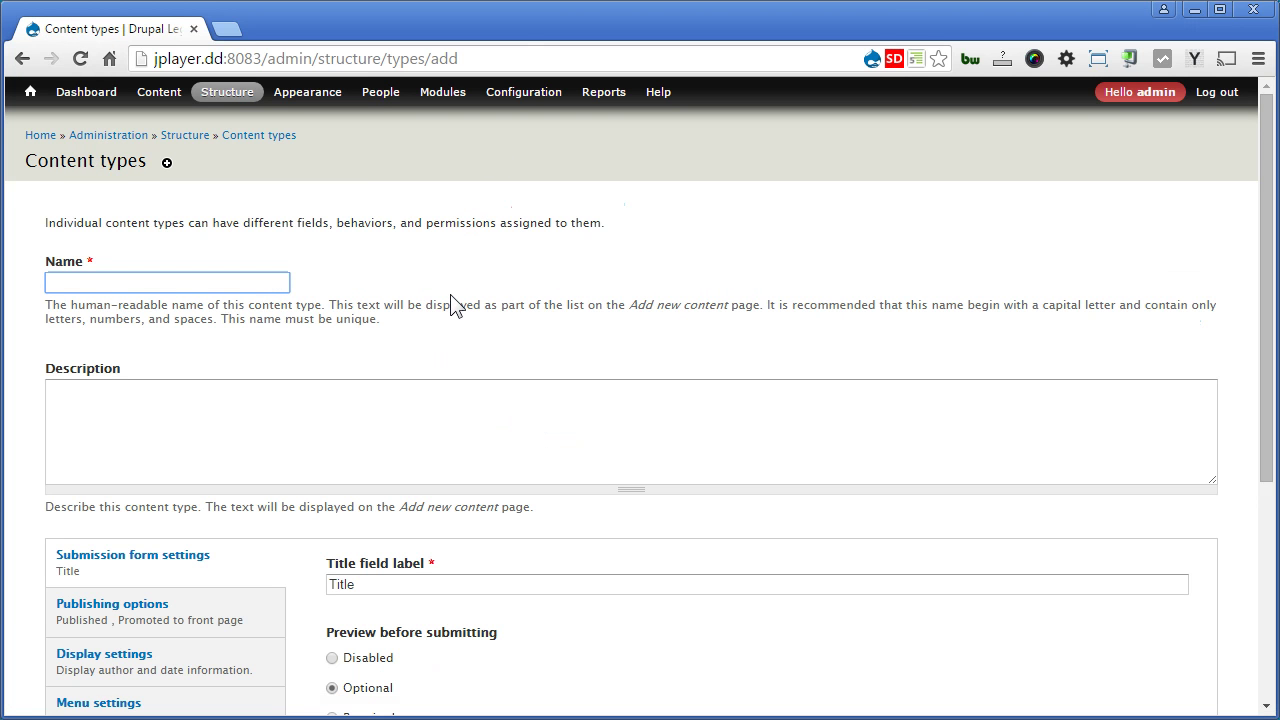
{"action": "type", "text": "Music Library"}
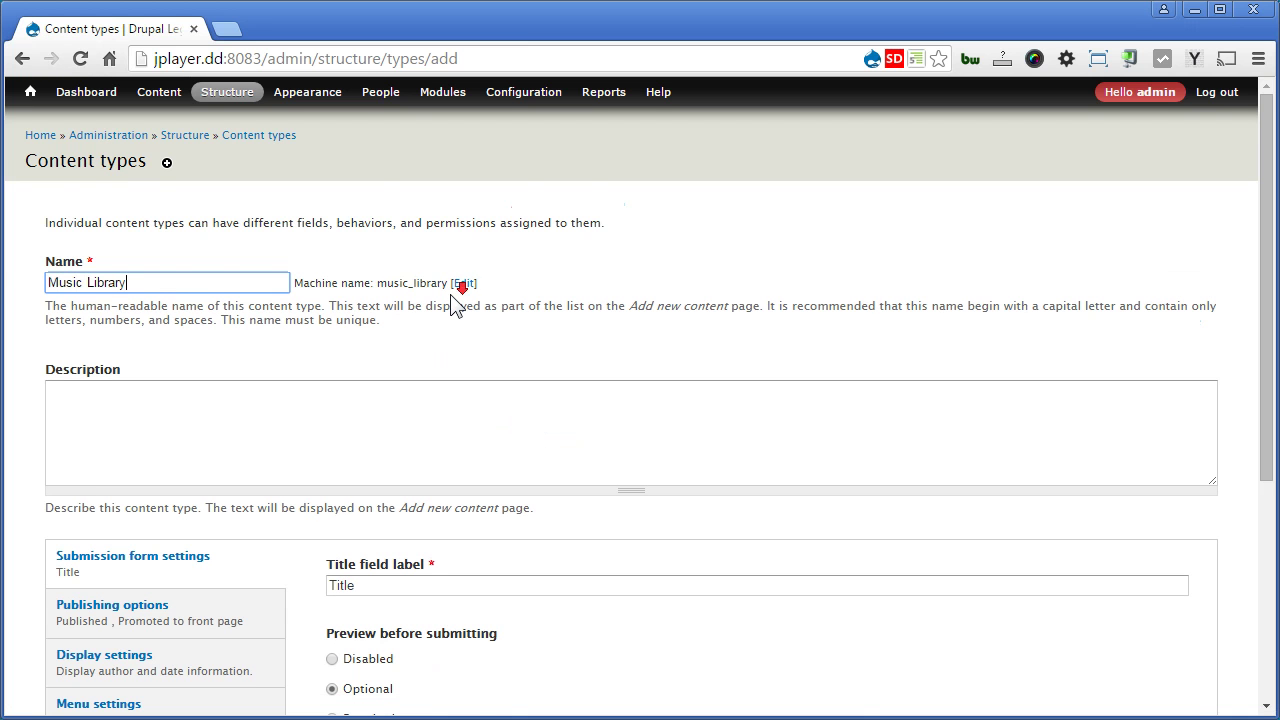
{"action": "scroll", "coordinate": [455, 305], "scroll_direction": "down", "scroll_amount": 2}
Step: Turn off front-page promotion, author/date display and the Main menu, then save the type
{"action": "left_click", "coordinate": [163, 423]}
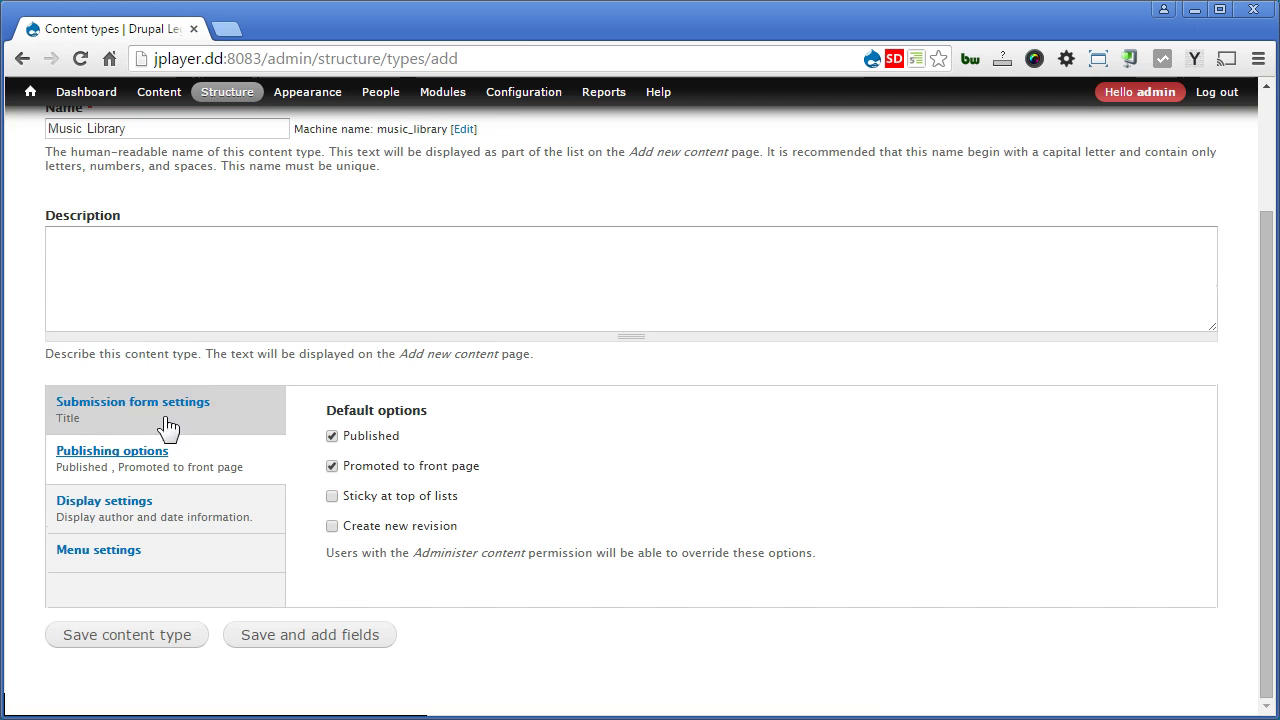
{"action": "left_click", "coordinate": [360, 466]}
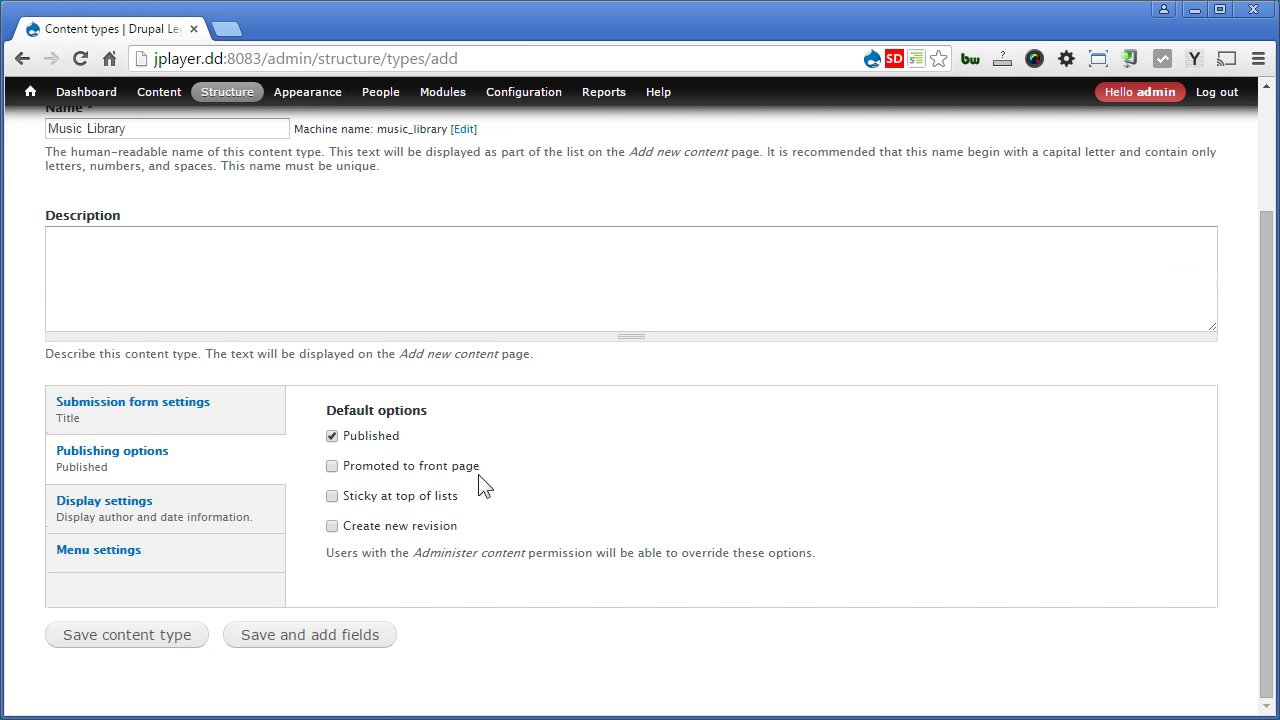
{"action": "left_click", "coordinate": [166, 518]}
{"action": "left_click", "coordinate": [386, 448]}
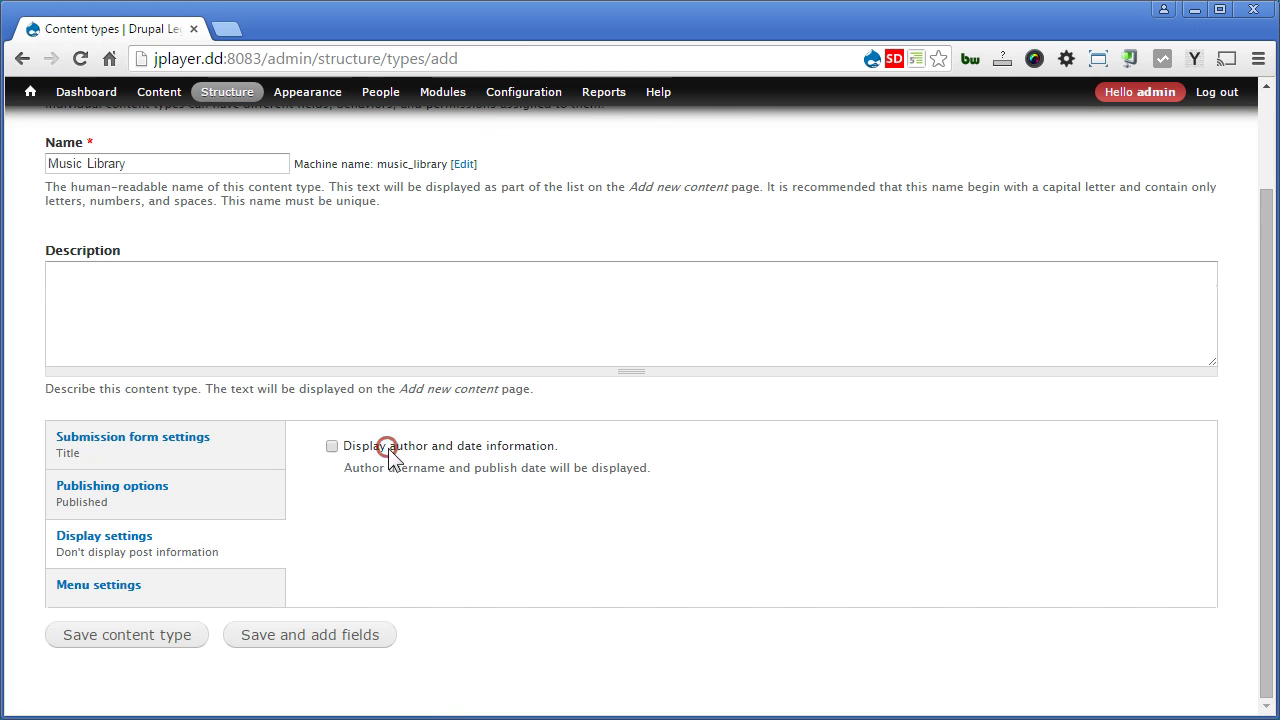
{"action": "left_click", "coordinate": [178, 586]}
{"action": "scroll", "coordinate": [565, 535], "scroll_direction": "down", "scroll_amount": 2}
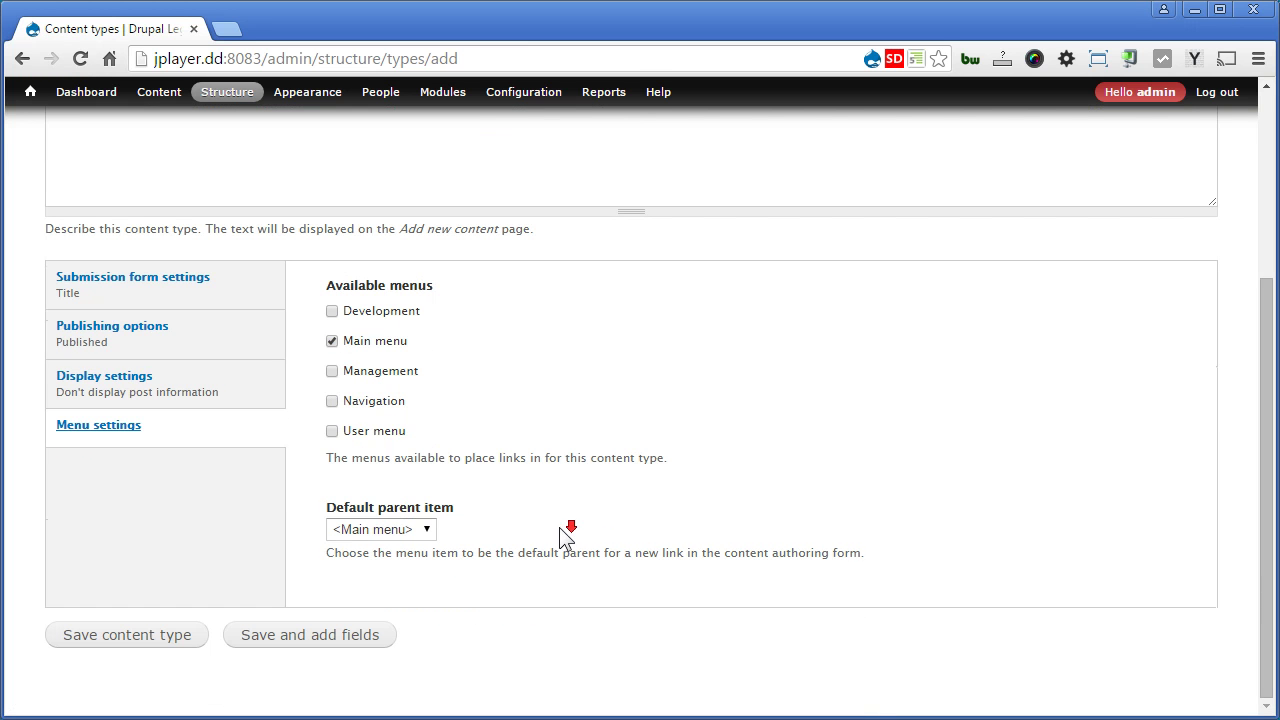
{"action": "left_click", "coordinate": [367, 344]}
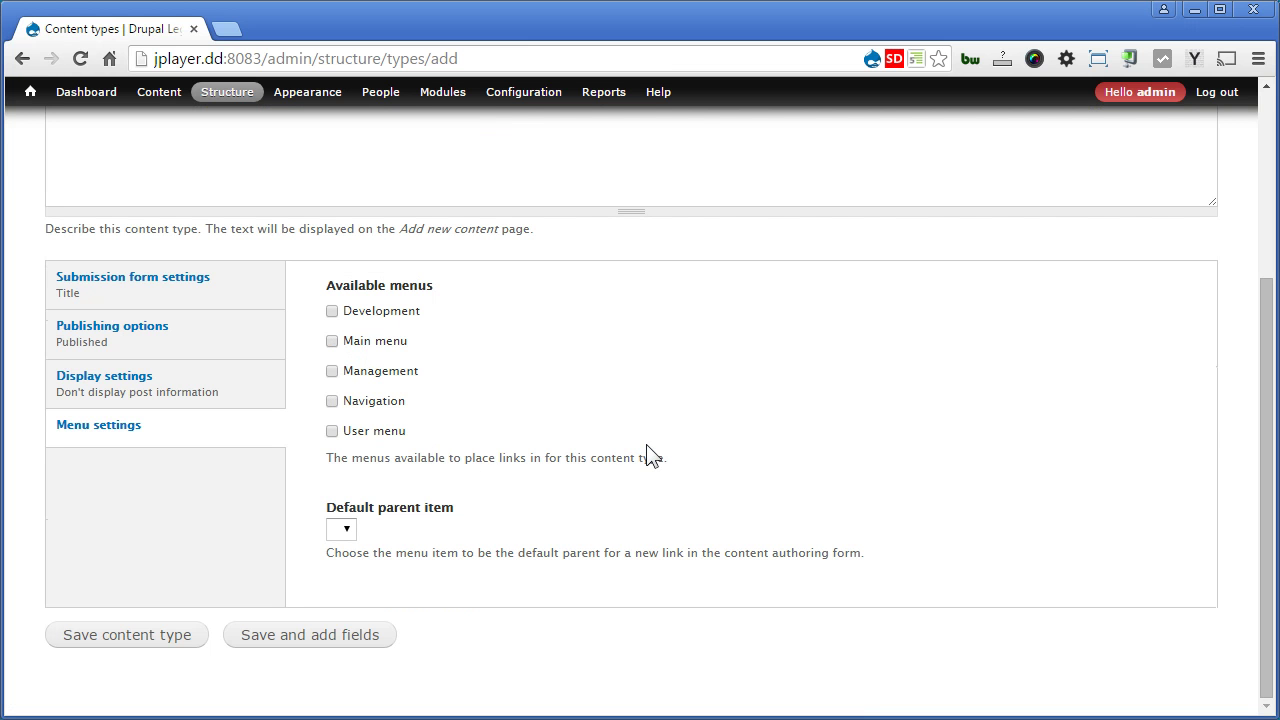
{"action": "left_click", "coordinate": [350, 636]}
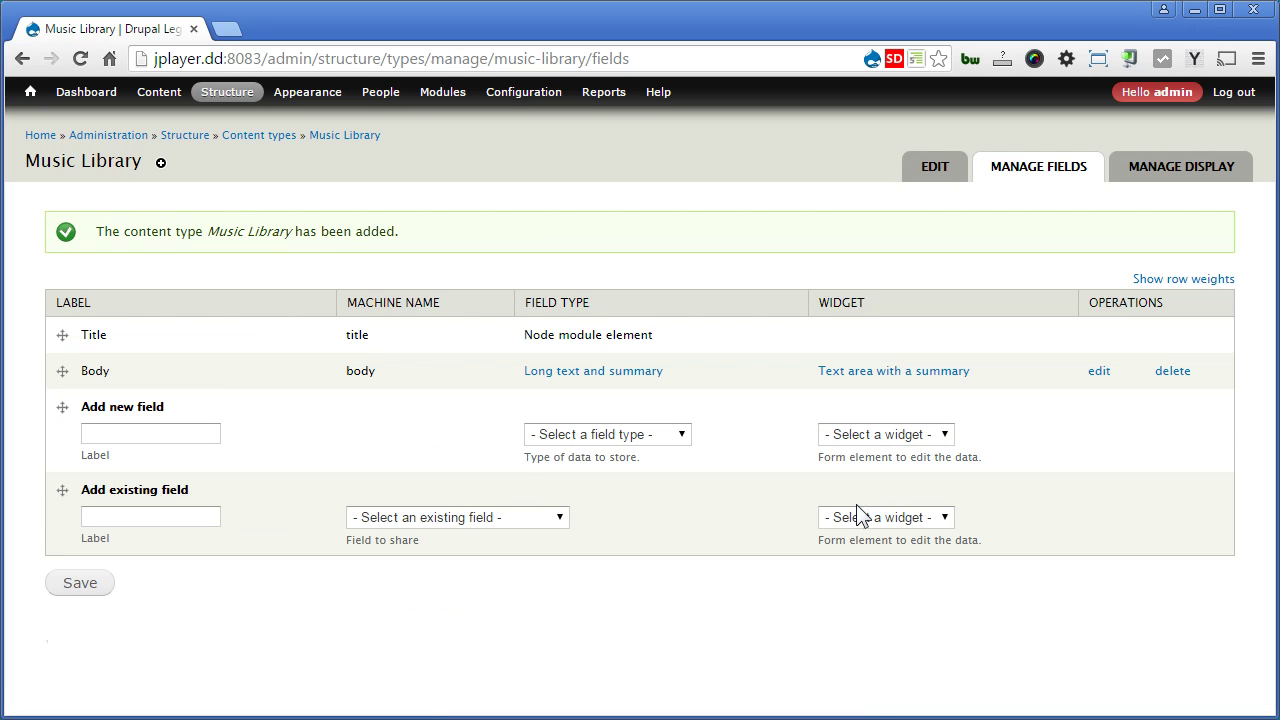
Step: Add a new File-type field labelled Music to Music Library
{"action": "left_click", "coordinate": [200, 434]}
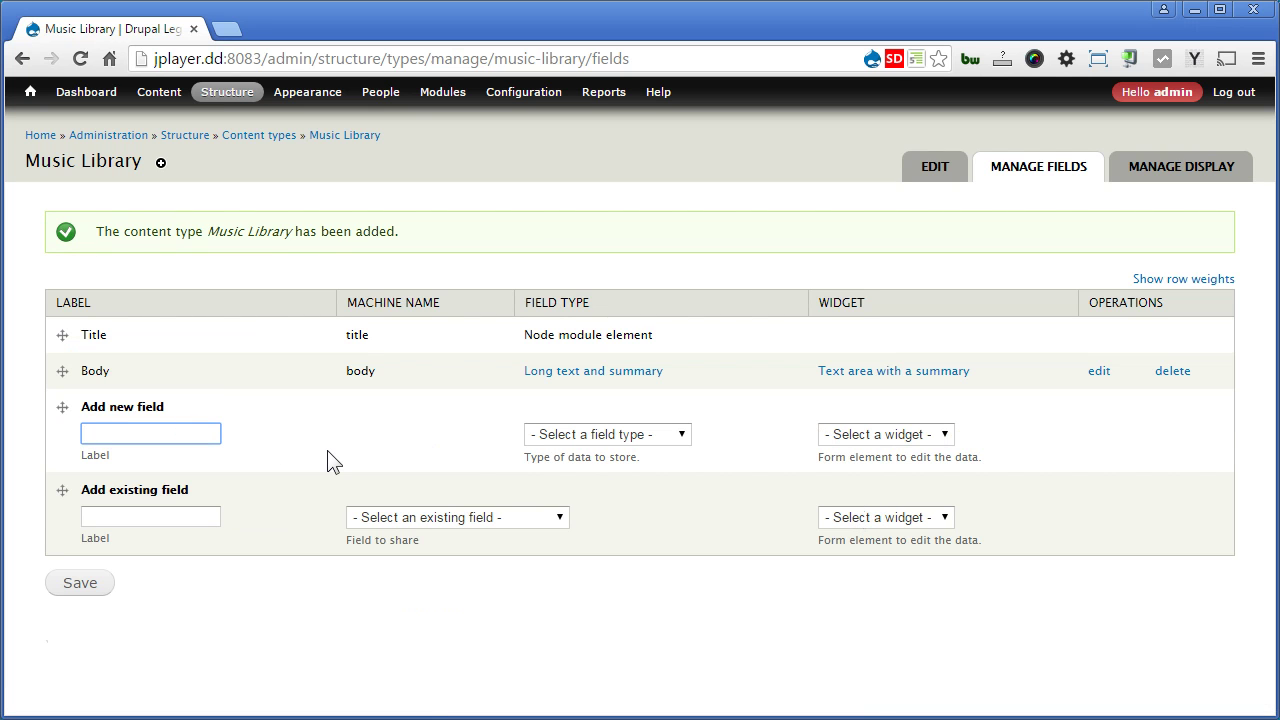
{"action": "type", "text": "Music"}
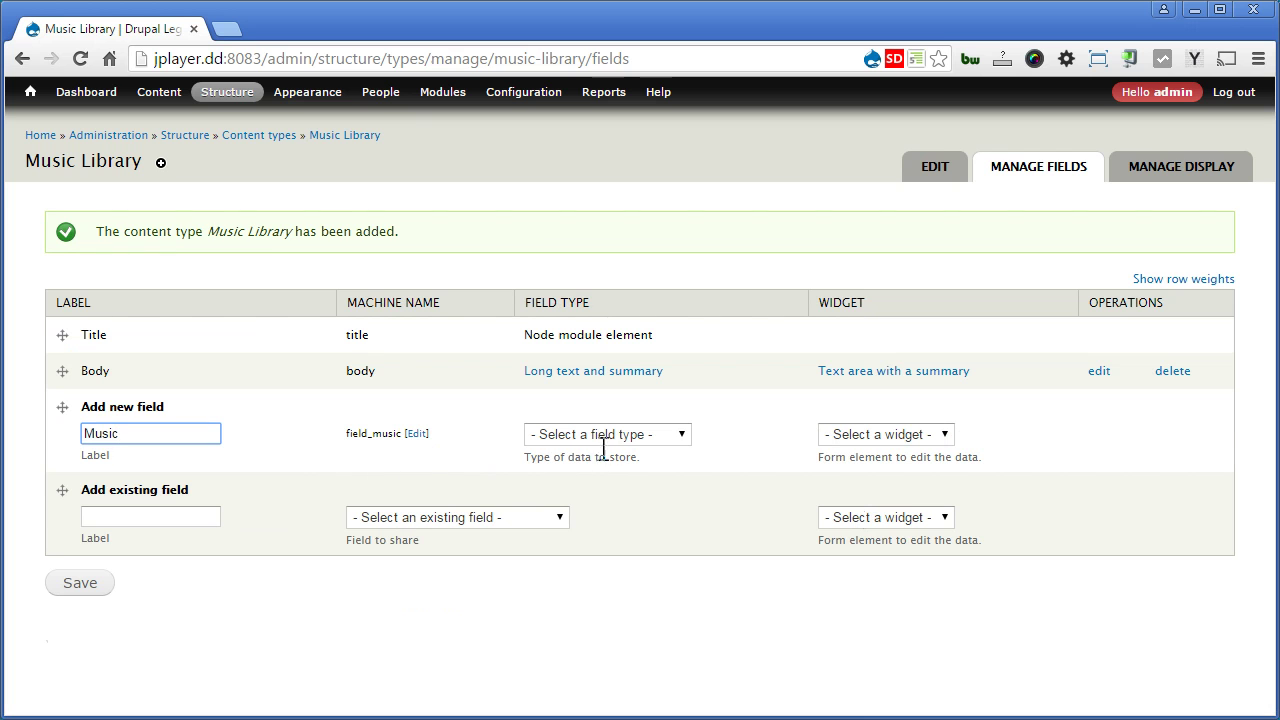
{"action": "left_click", "coordinate": [606, 434]}
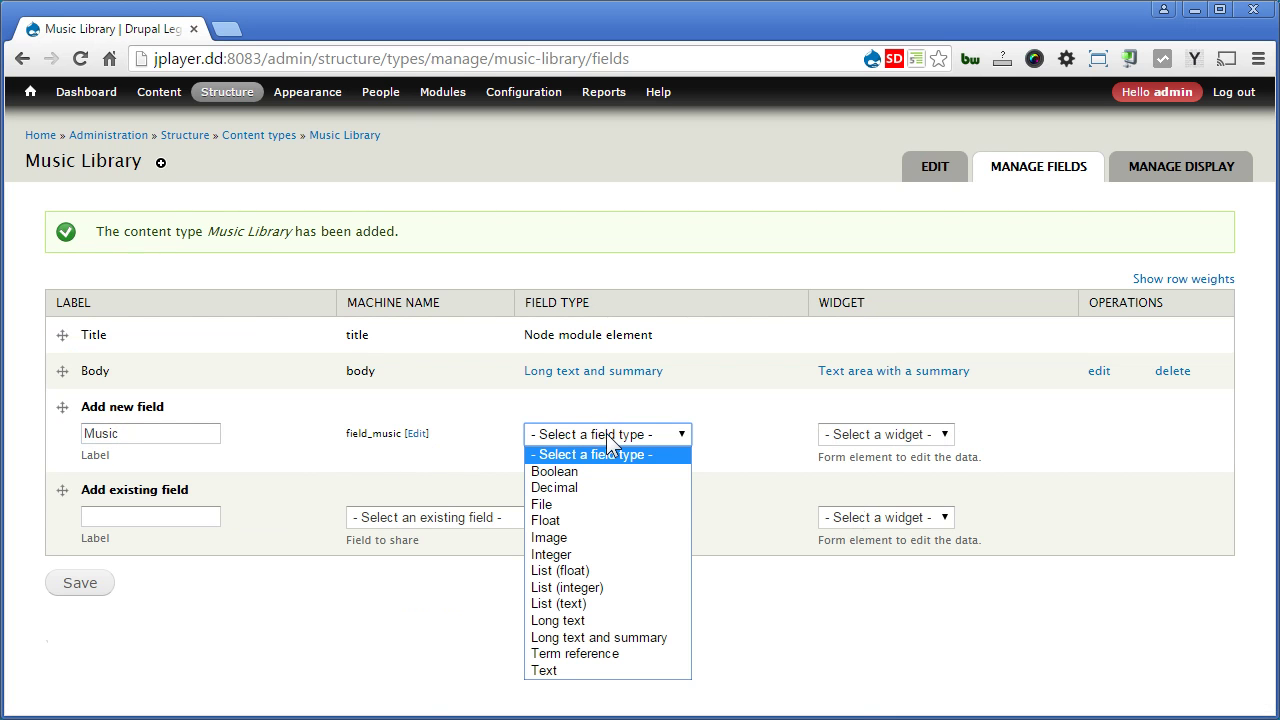
{"action": "left_click", "coordinate": [606, 505]}
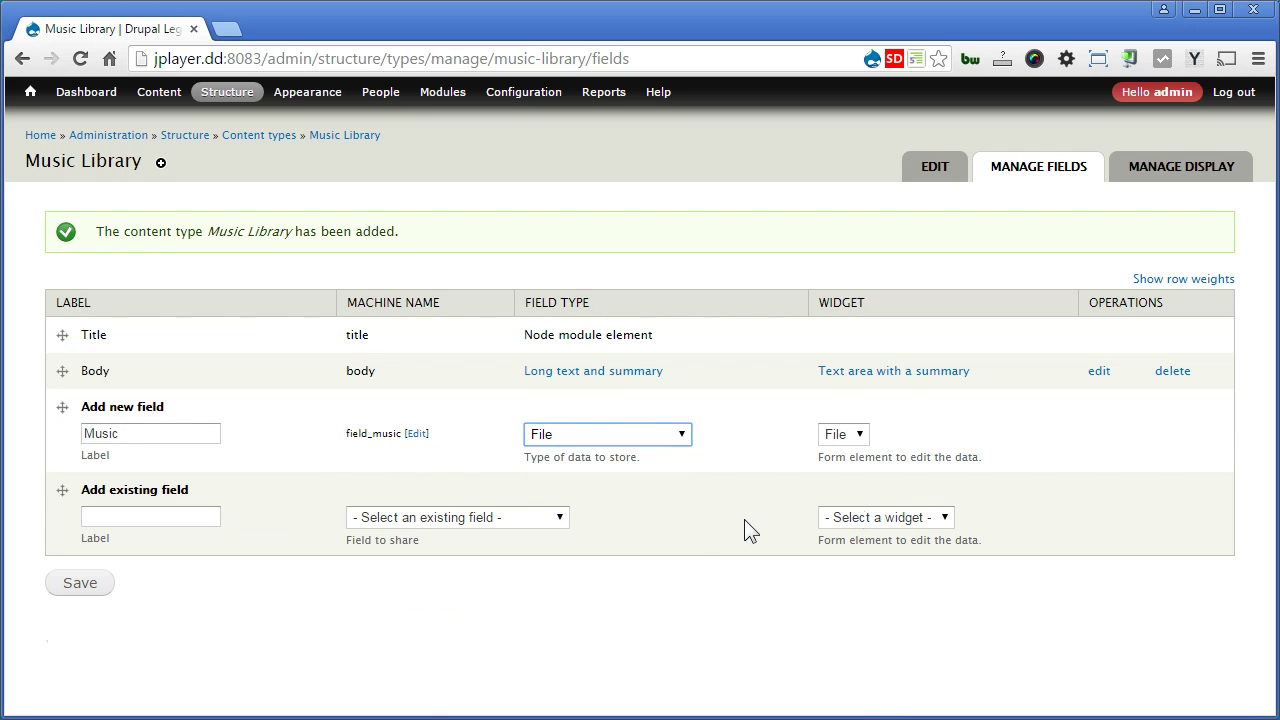
{"action": "left_click", "coordinate": [89, 589]}
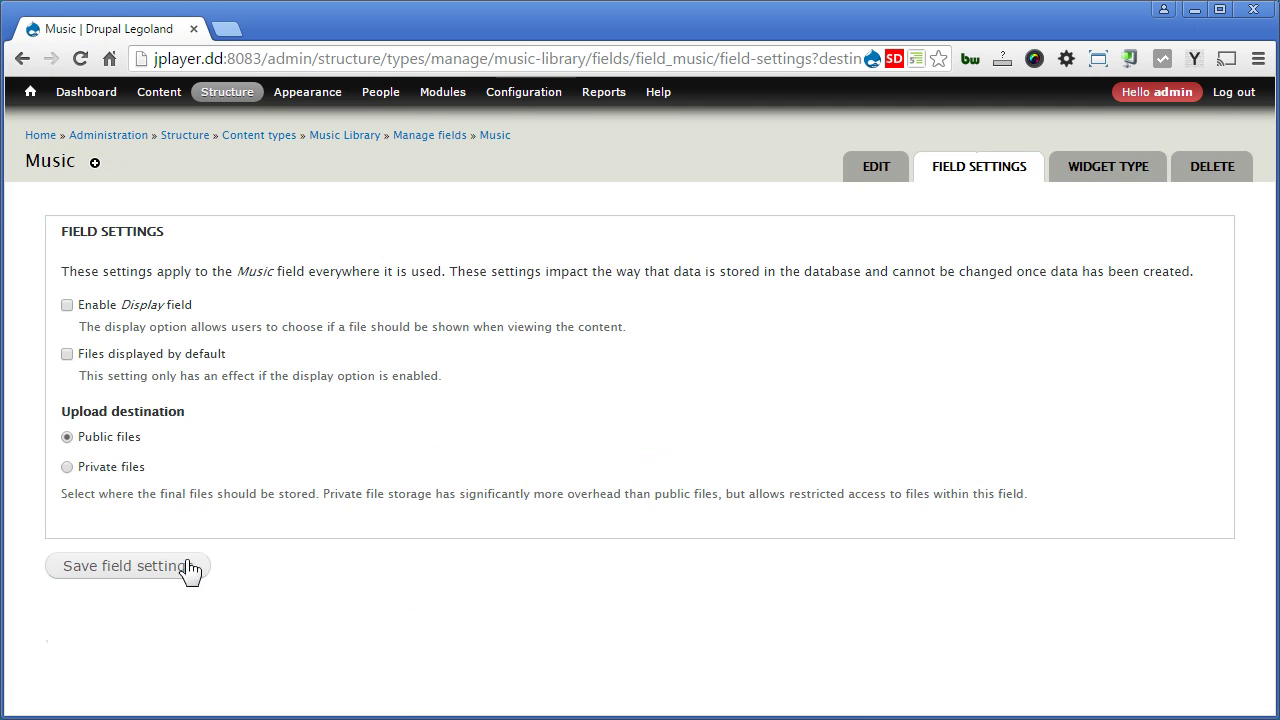
Step: Accept the default storage settings and replace txt with mp3 as the allowed extension
{"action": "left_click", "coordinate": [150, 566]}
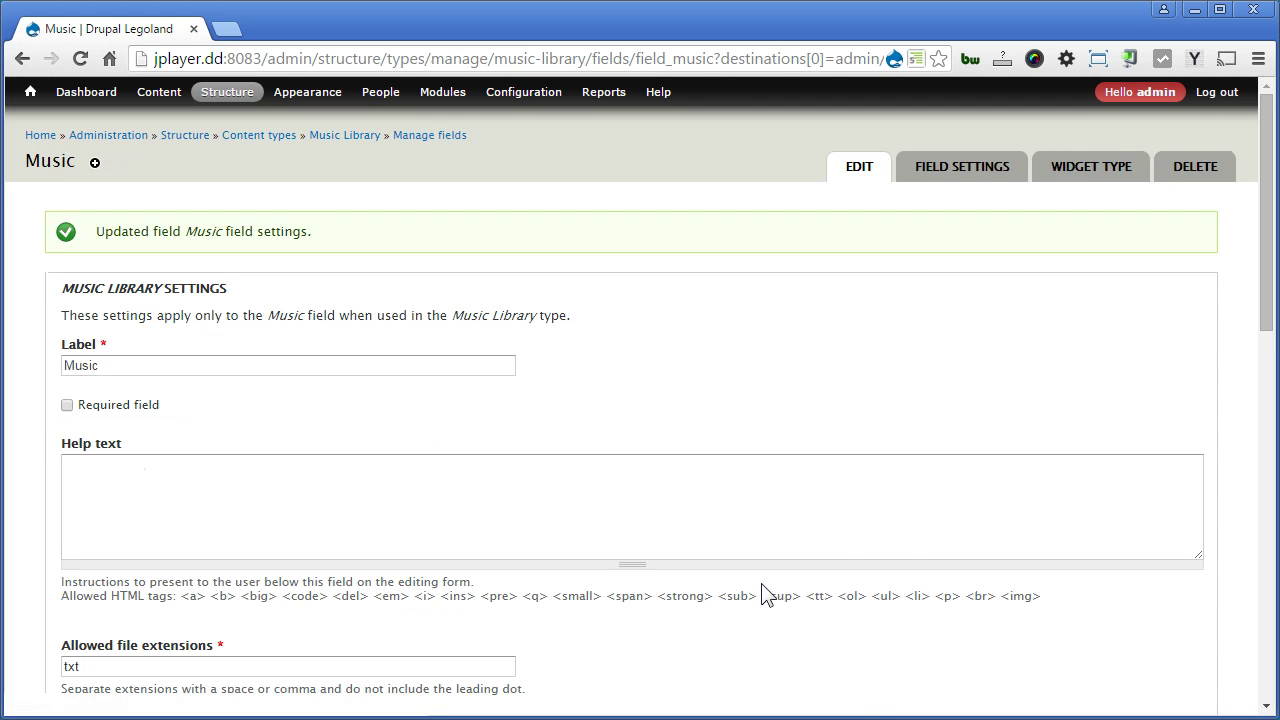
{"action": "left_click_drag", "start_coordinate": [1265, 300], "coordinate": [1266, 371]}
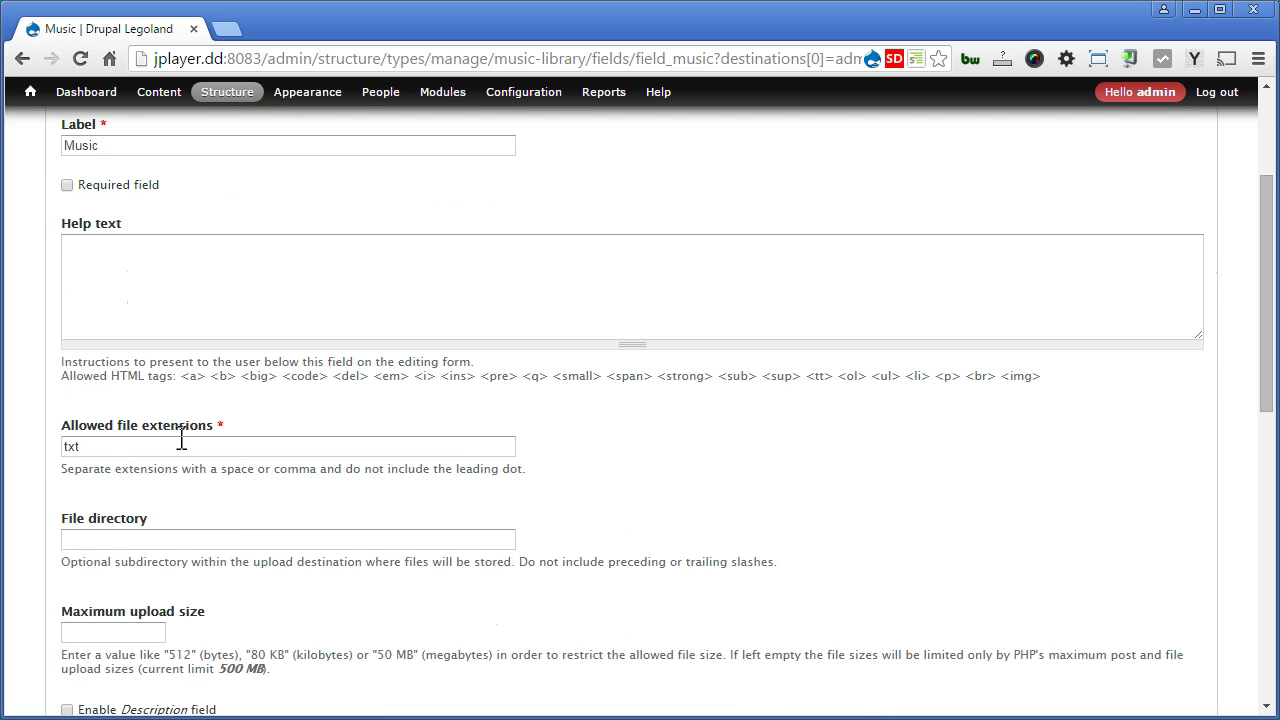
{"action": "left_click_drag", "start_coordinate": [165, 451], "coordinate": [6, 448]}
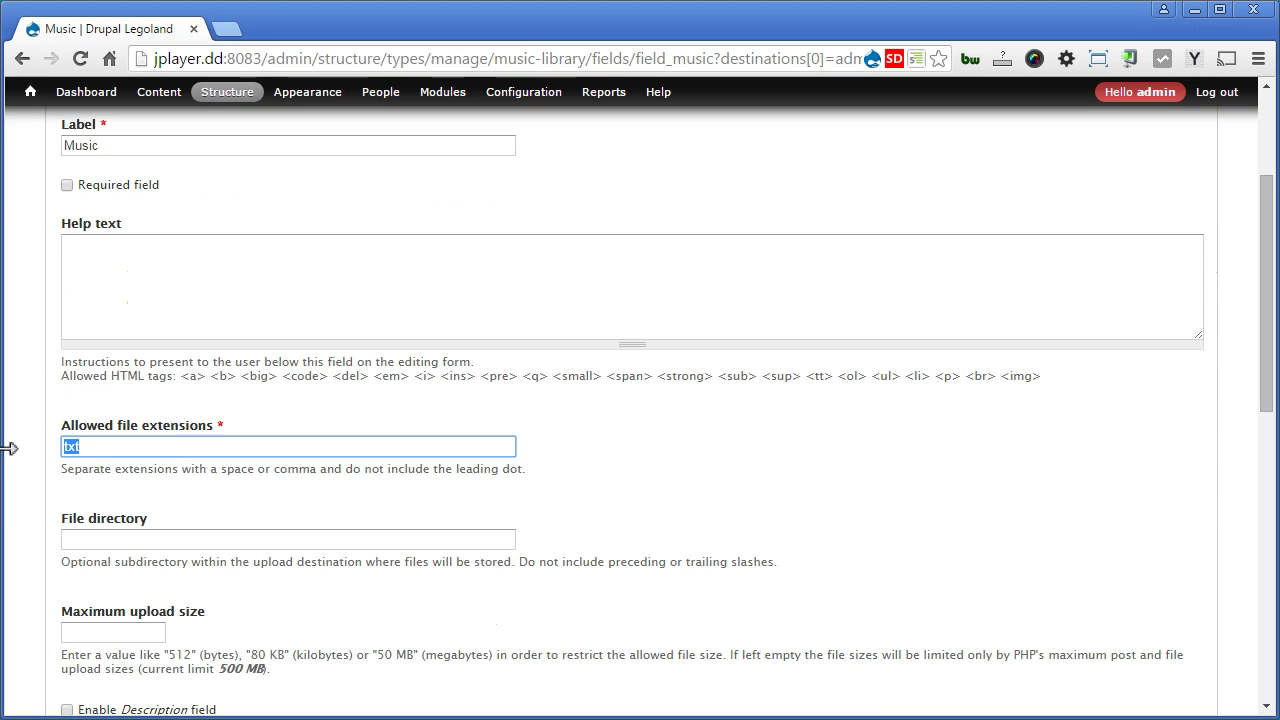
{"action": "type", "text": "mp3"}
Step: Set the file directory to music and save the Music field settings
{"action": "left_click", "coordinate": [101, 540]}
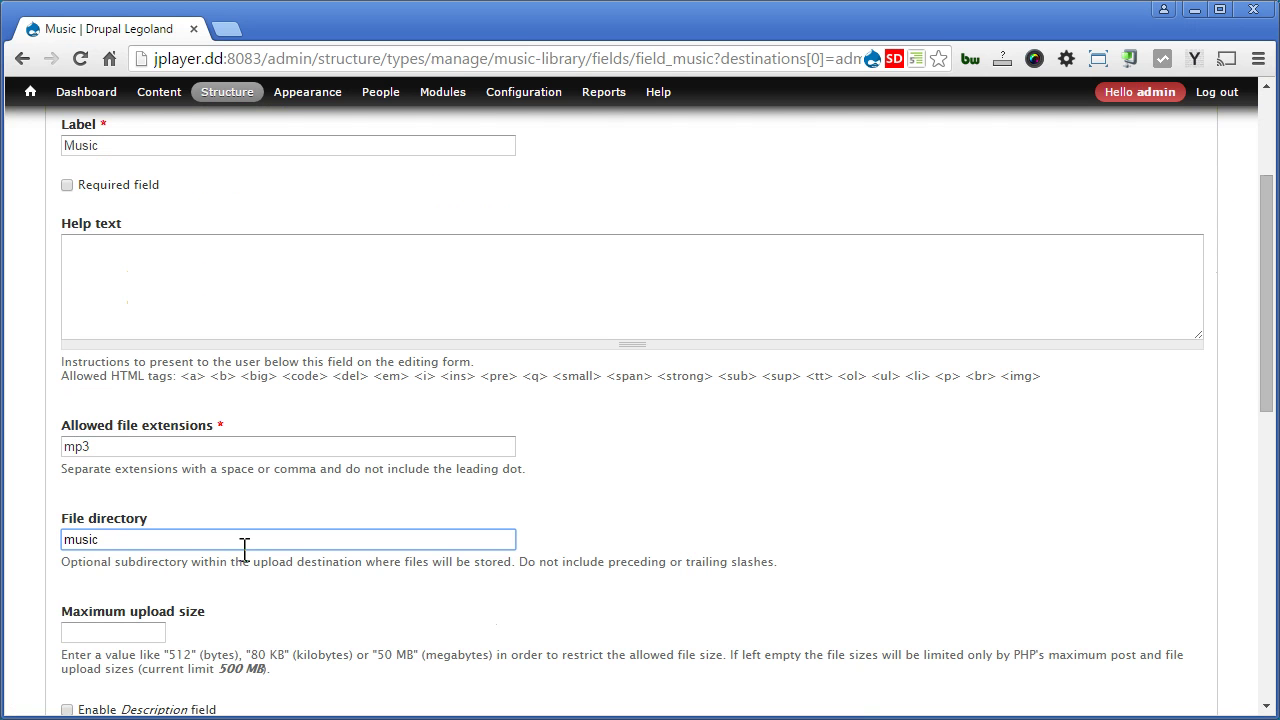
{"action": "scroll", "coordinate": [337, 534], "scroll_direction": "down", "scroll_amount": 3}
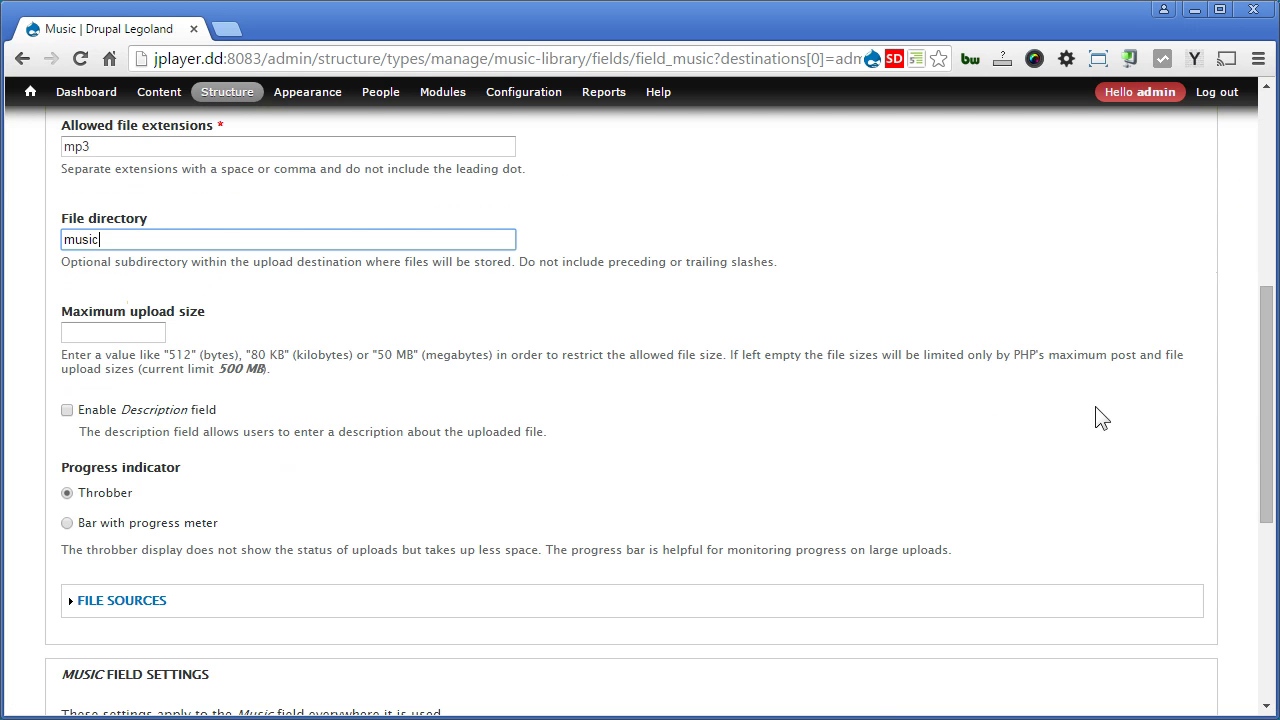
{"action": "left_click", "coordinate": [1266, 434]}
{"action": "left_click_drag", "start_coordinate": [1266, 434], "coordinate": [1266, 611]}
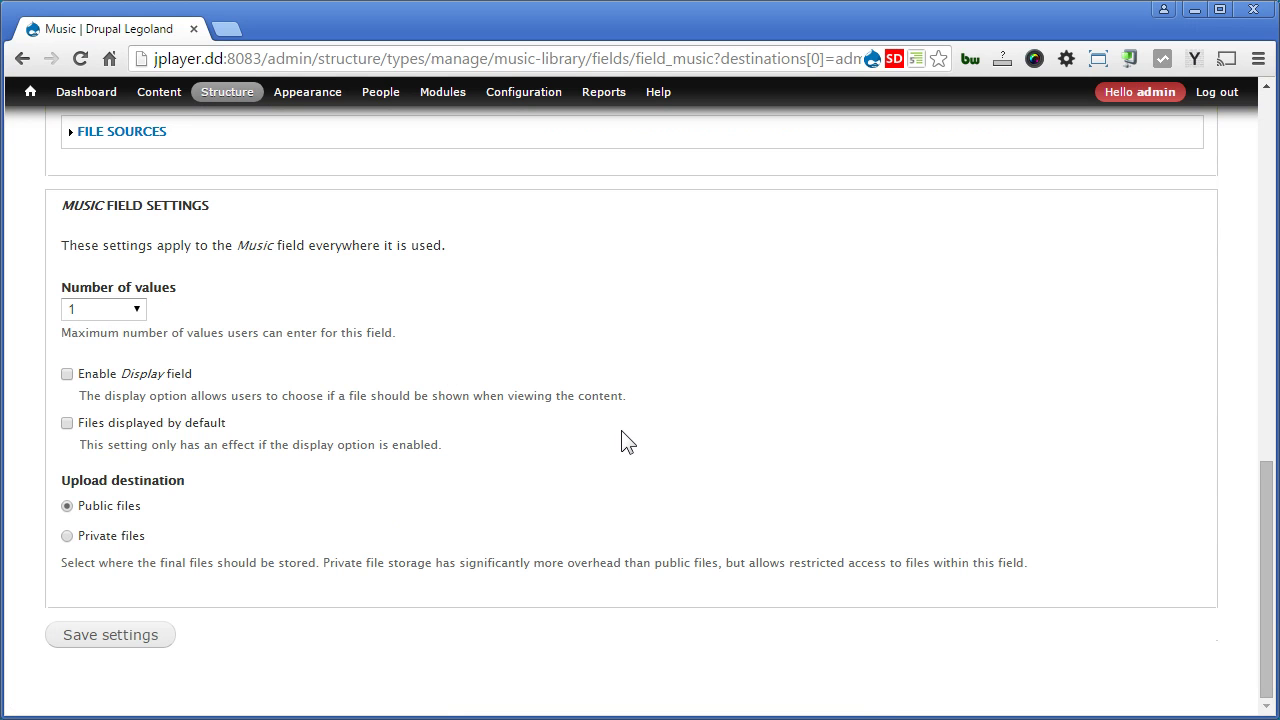
{"action": "left_click", "coordinate": [118, 640]}
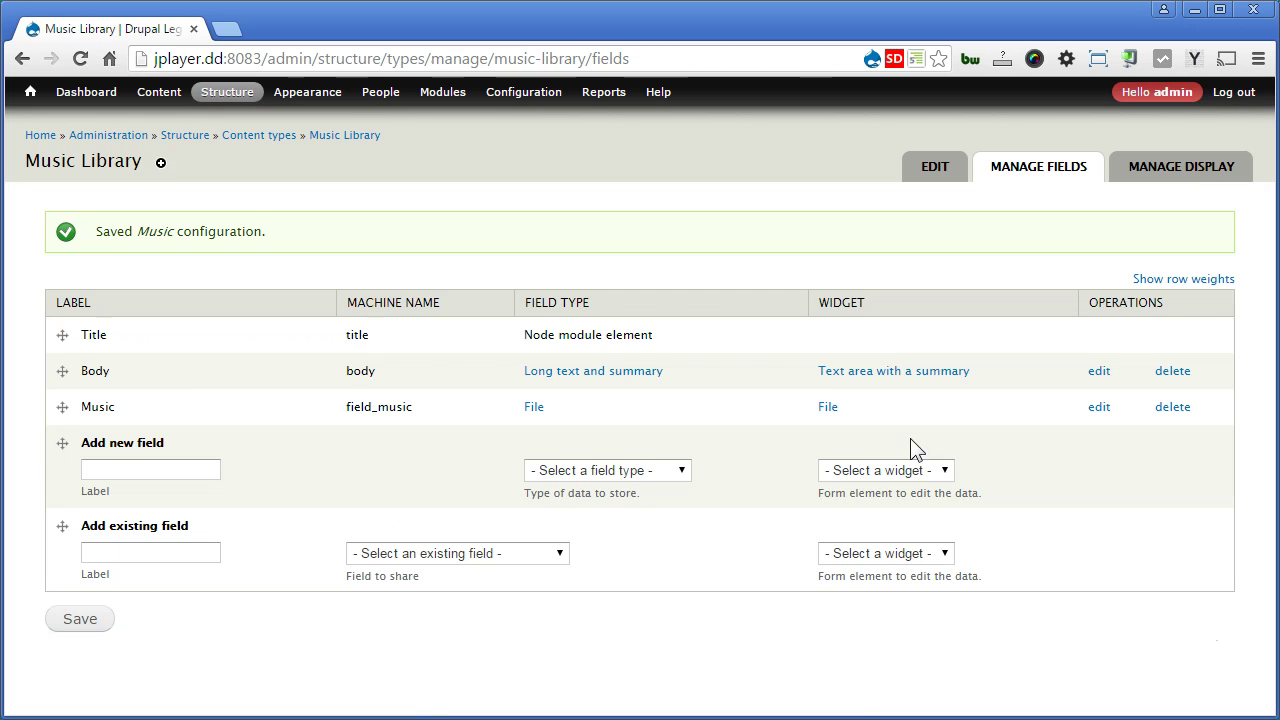
Step: Place Music above Body in both field and display order, with its label hidden
{"action": "left_click_drag", "start_coordinate": [61, 406], "coordinate": [58, 366]}
{"action": "left_click", "coordinate": [86, 679]}
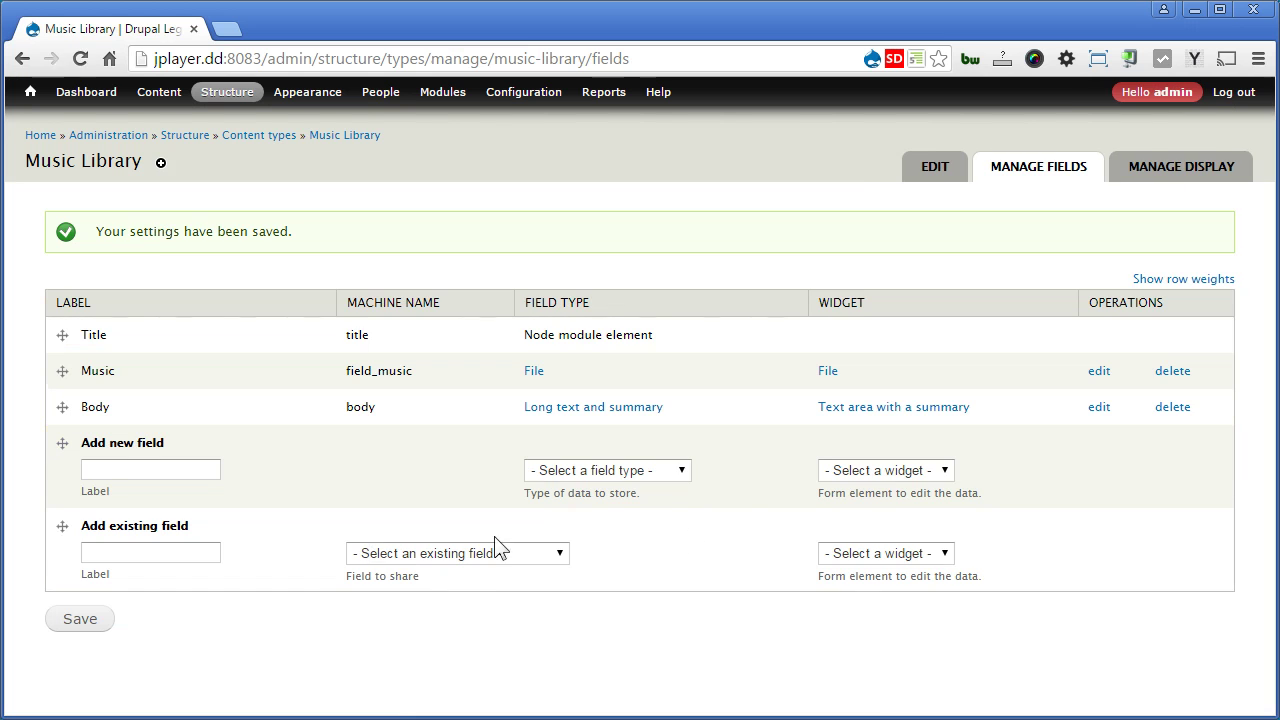
{"action": "left_click", "coordinate": [1150, 175]}
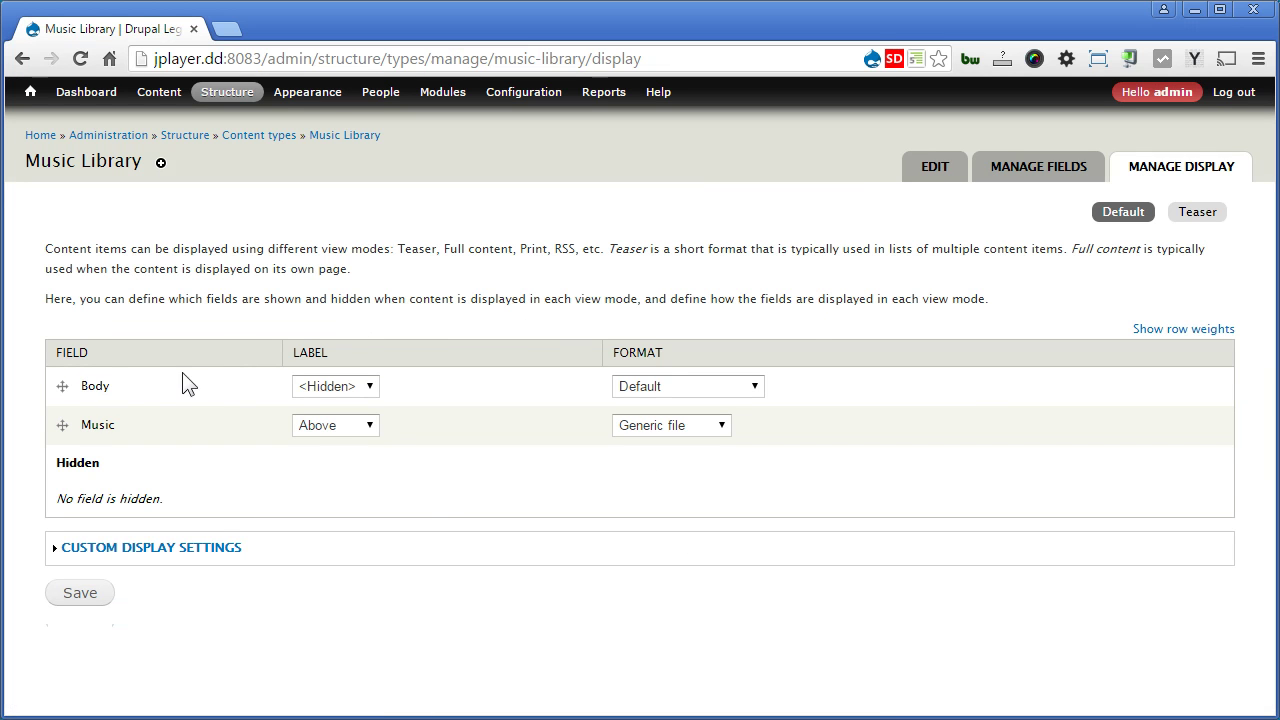
{"action": "left_click_drag", "start_coordinate": [62, 424], "coordinate": [64, 386]}
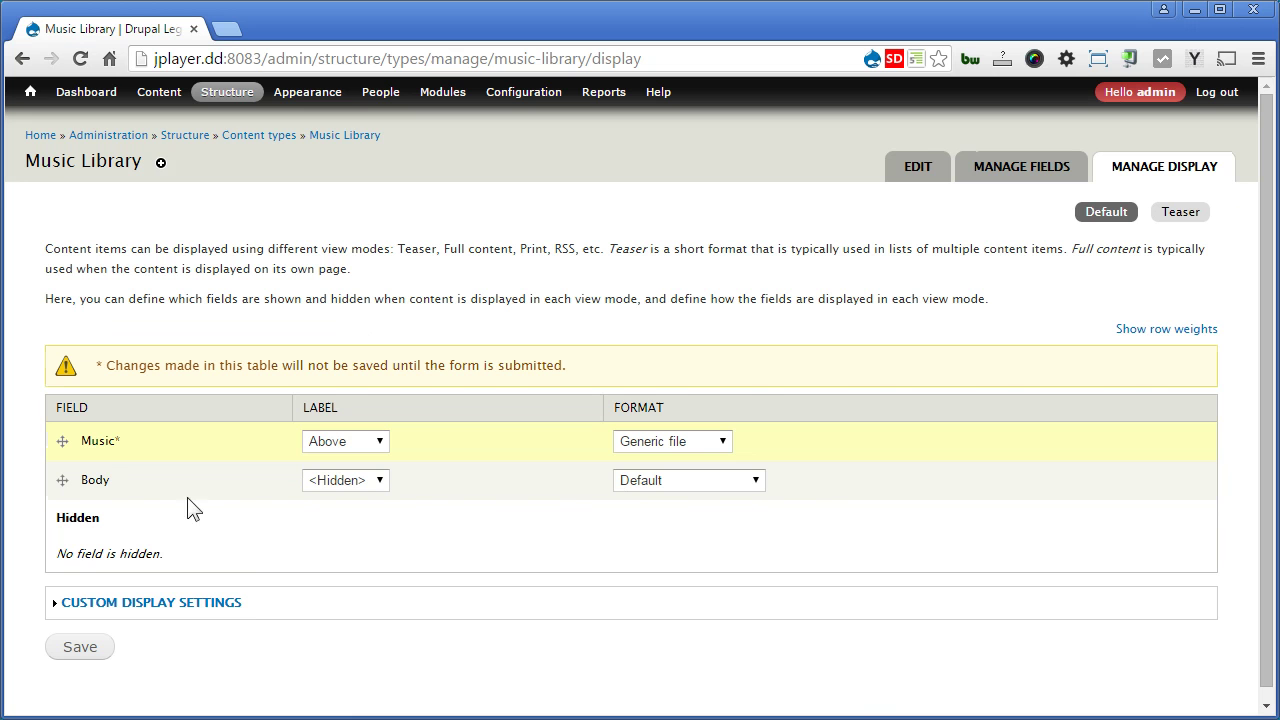
{"action": "left_click", "coordinate": [348, 443]}
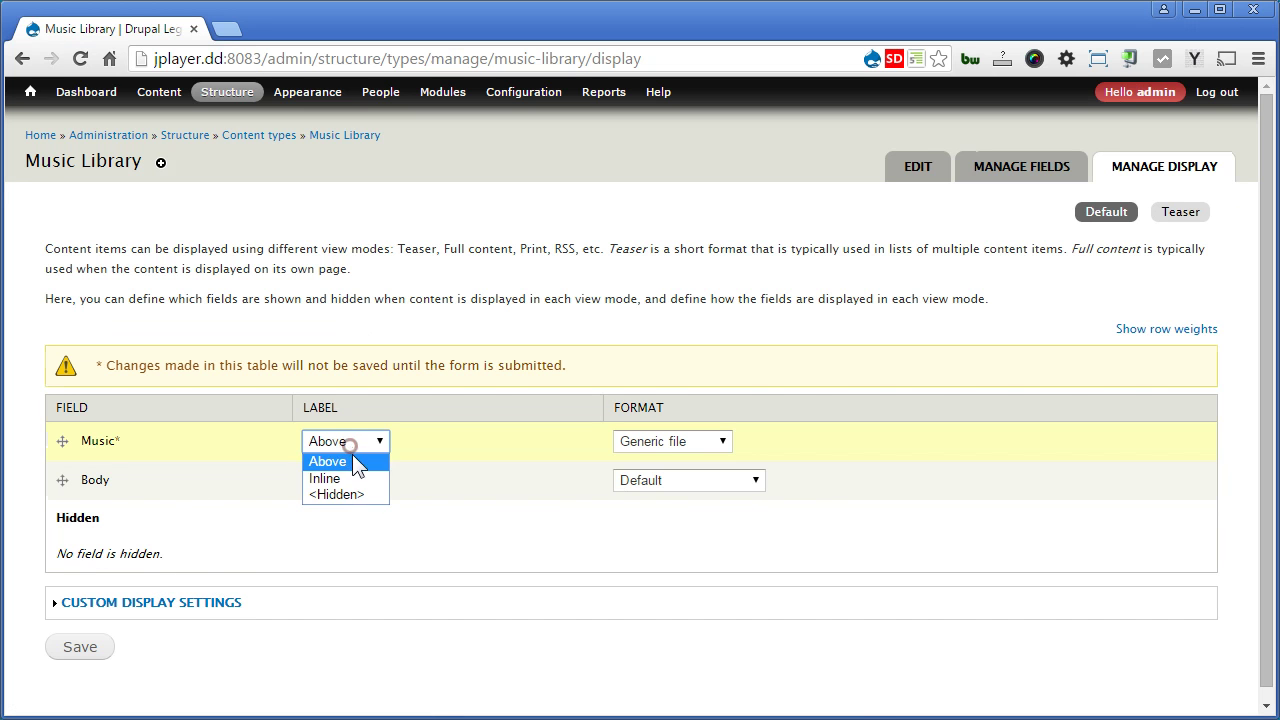
{"action": "left_click", "coordinate": [345, 491]}
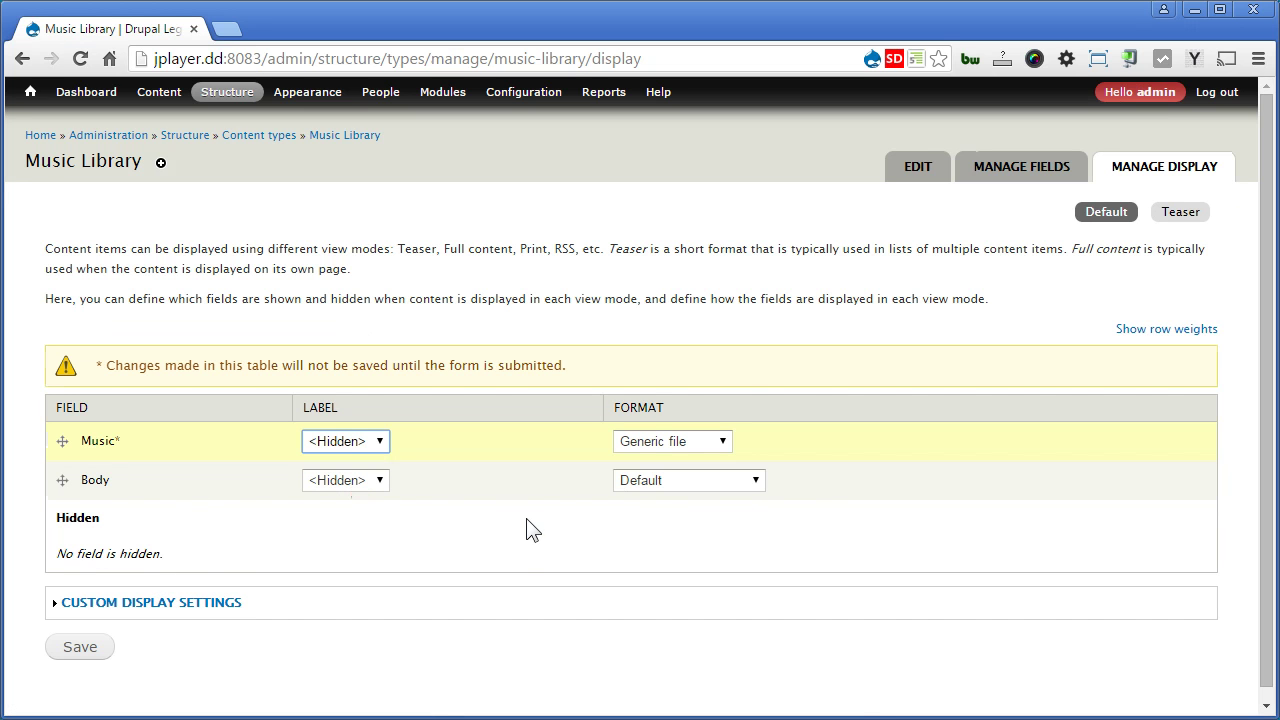
Step: Display Music with the jPlayer - Player format, kind set to Single
{"action": "left_click", "coordinate": [687, 441]}
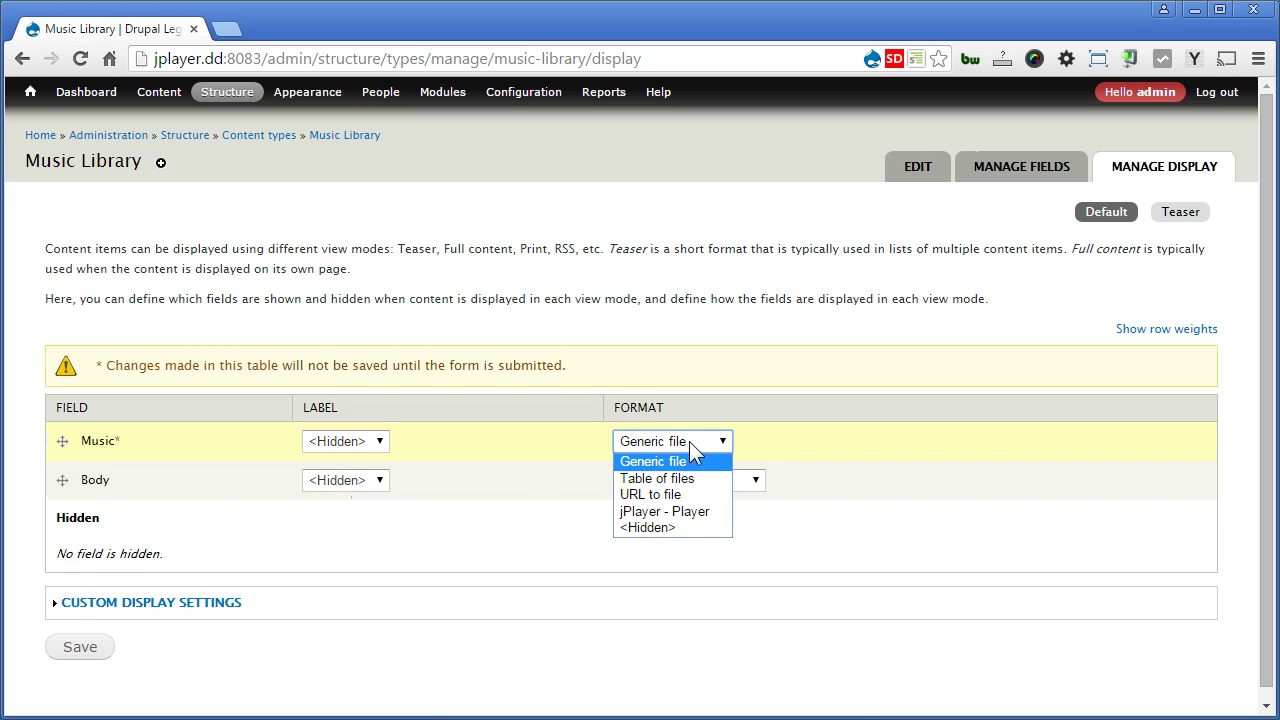
{"action": "left_click", "coordinate": [692, 513]}
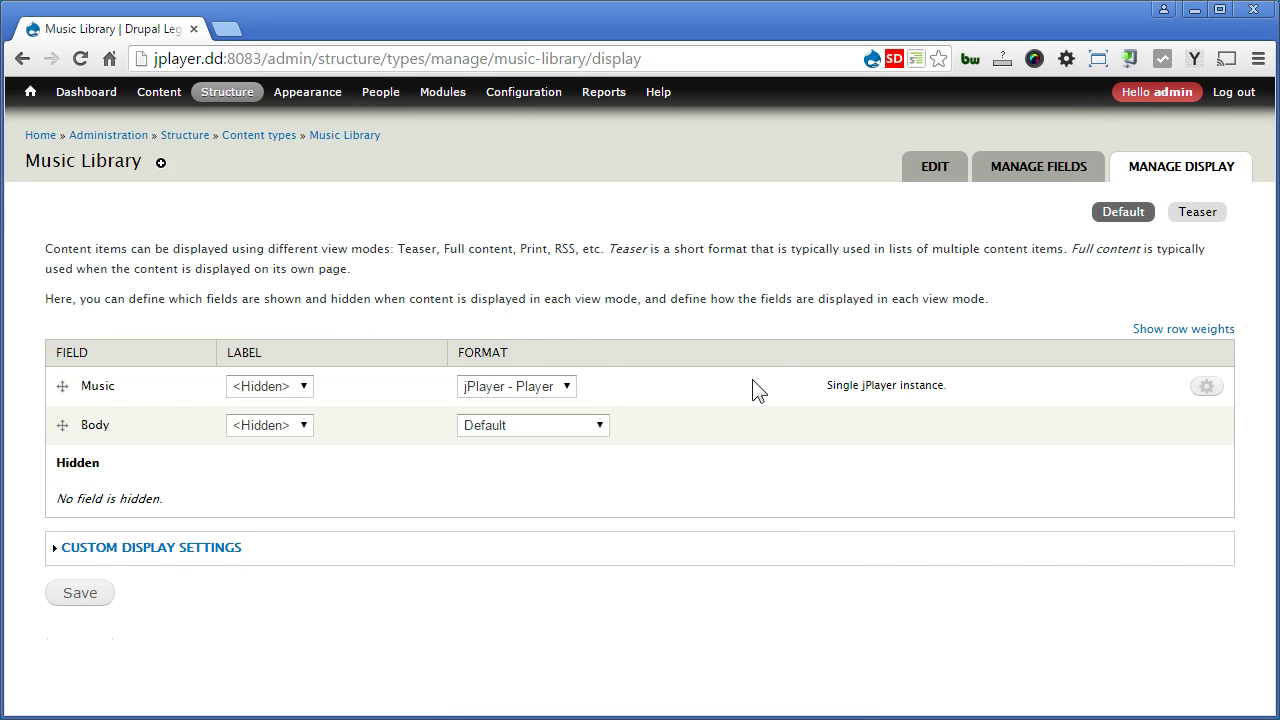
{"action": "left_click", "coordinate": [1208, 388]}
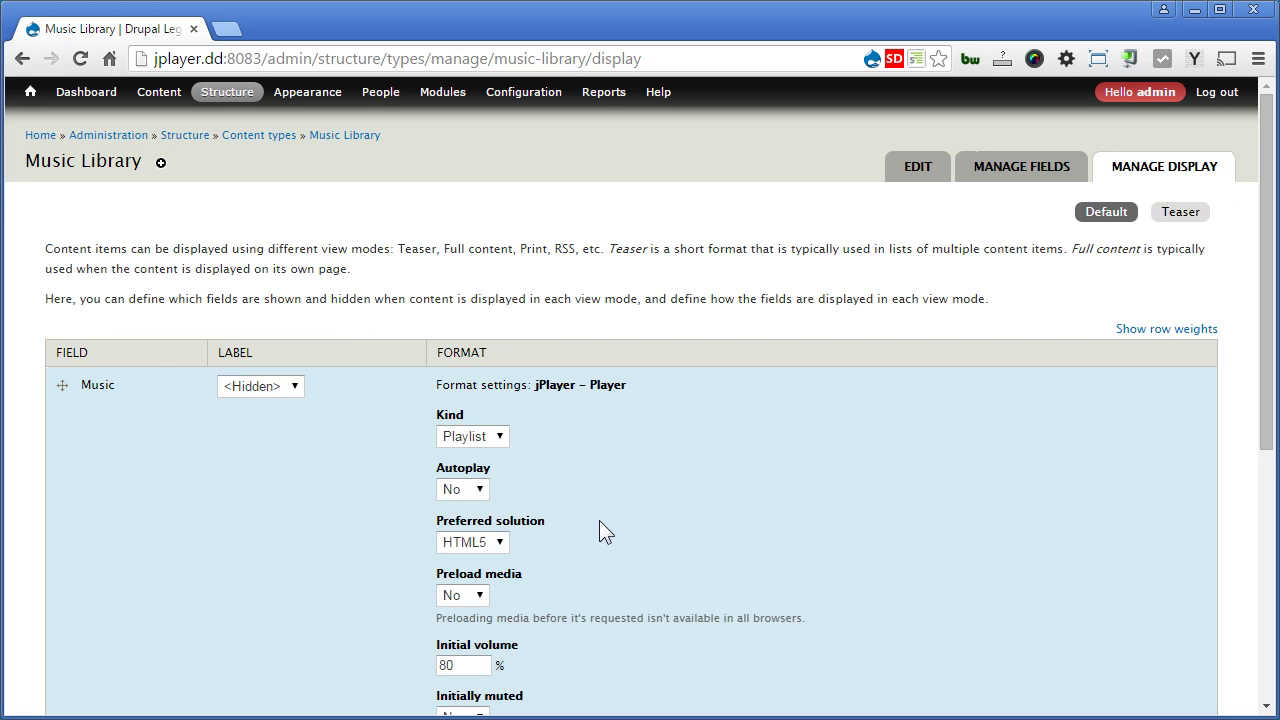
{"action": "left_click", "coordinate": [503, 437]}
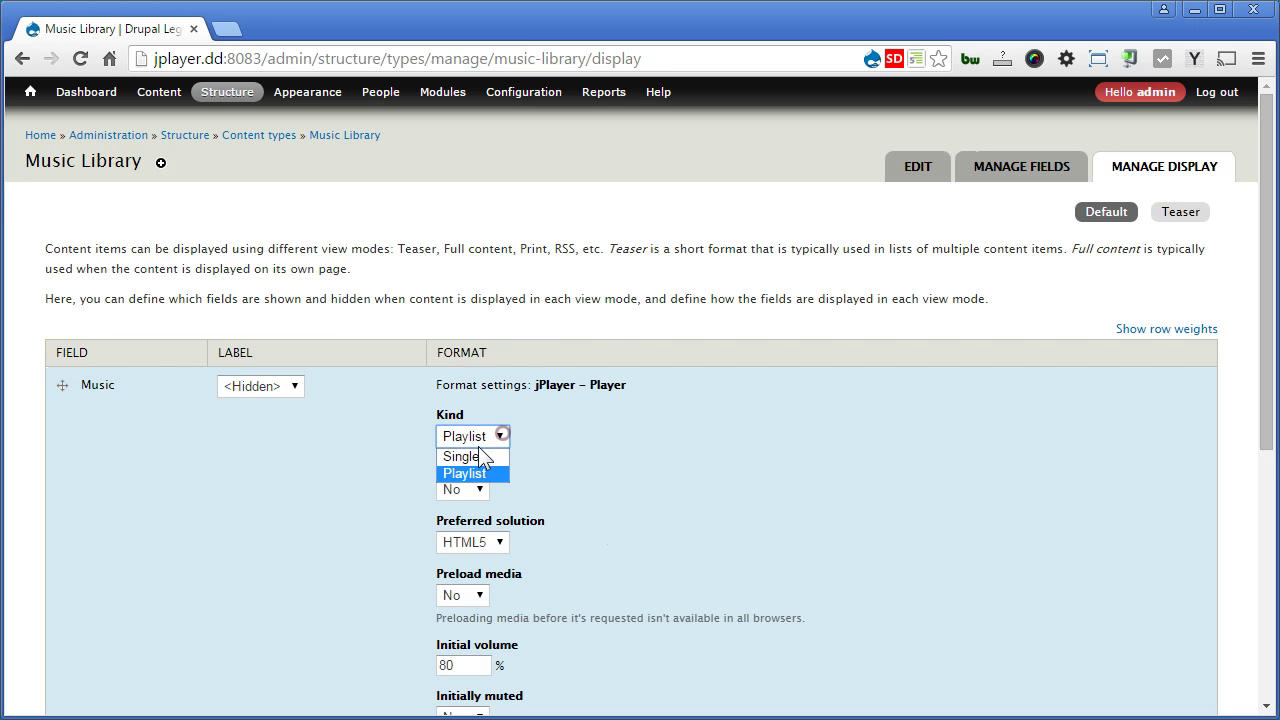
{"action": "left_click", "coordinate": [461, 457]}
{"action": "scroll", "coordinate": [627, 470], "scroll_direction": "down", "scroll_amount": 2}
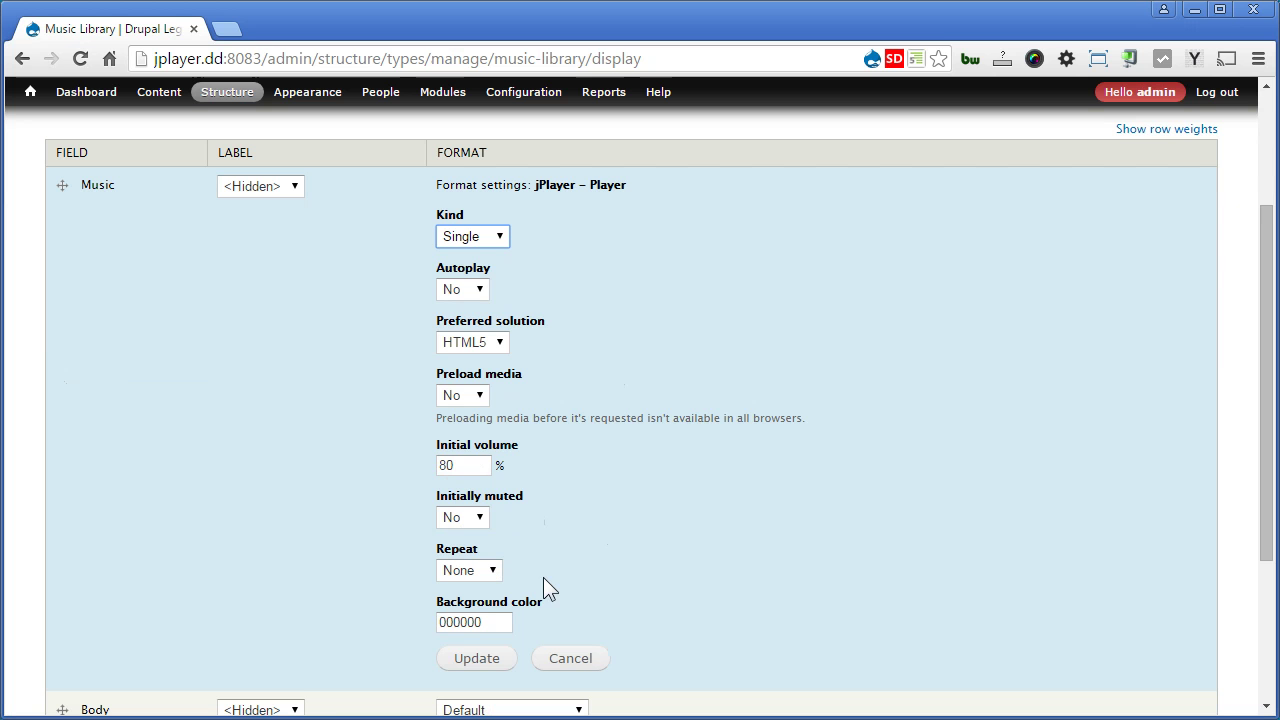
{"action": "left_click", "coordinate": [477, 660]}
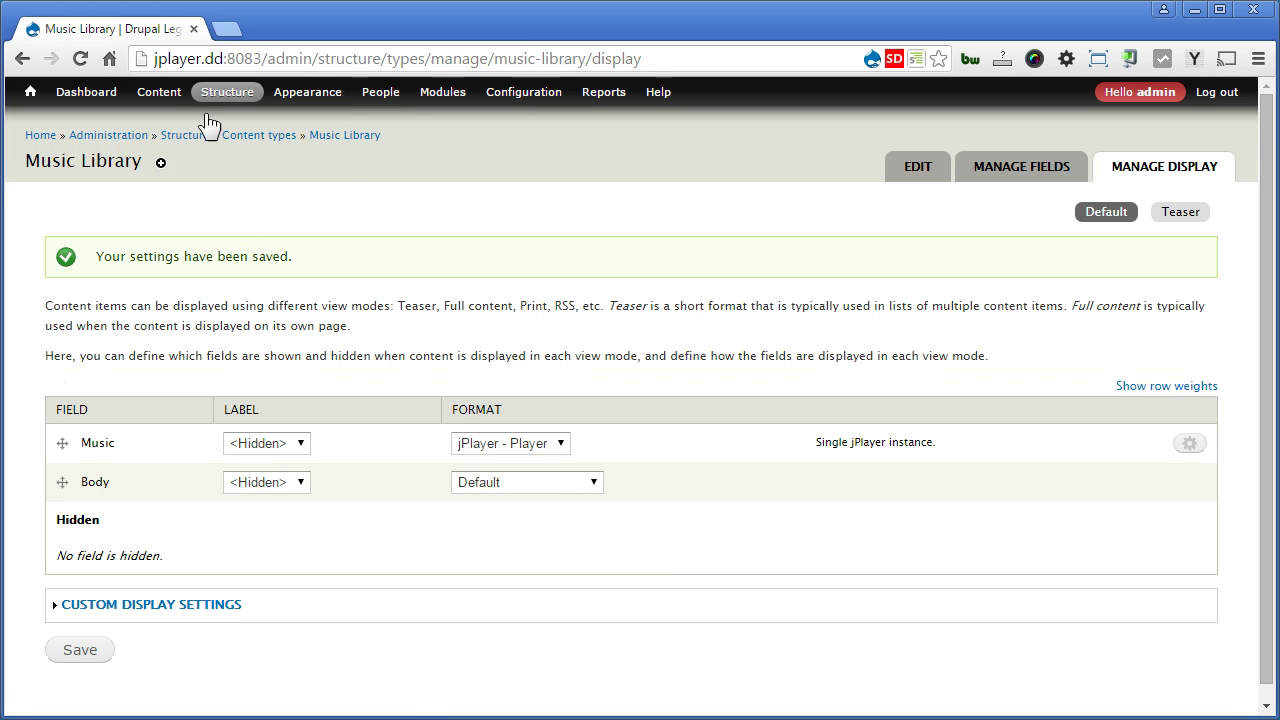
Step: Create a taxonomy vocabulary named Music Genre
{"action": "mouse_move", "coordinate": [210, 95]}
{"action": "mouse_move", "coordinate": [228, 160]}
{"action": "mouse_move", "coordinate": [230, 184]}
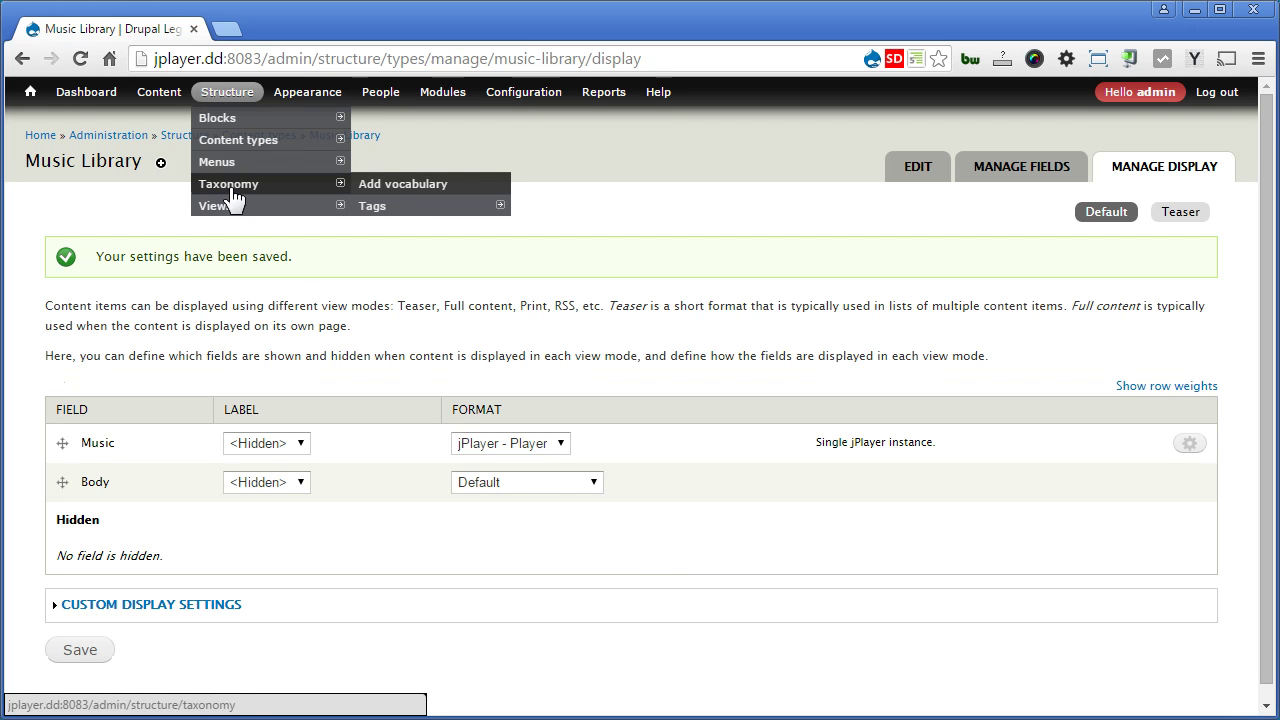
{"action": "left_click", "coordinate": [398, 183]}
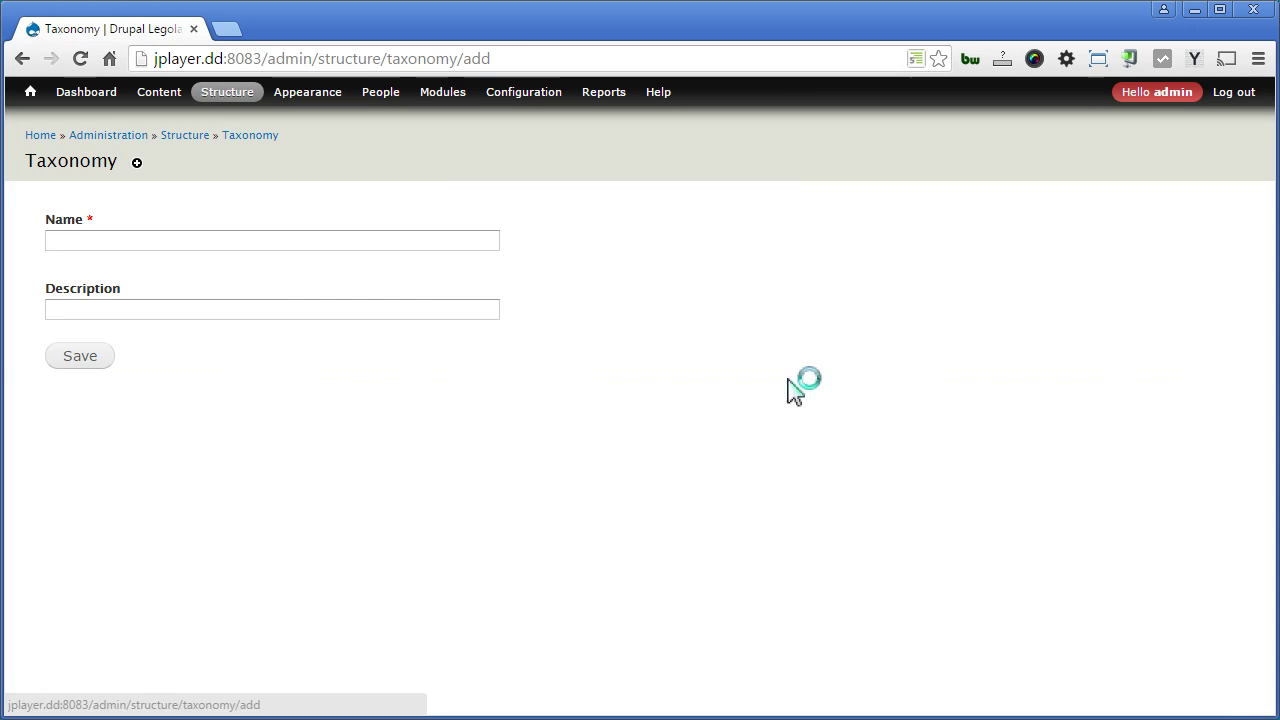
{"action": "left_click", "coordinate": [445, 242]}
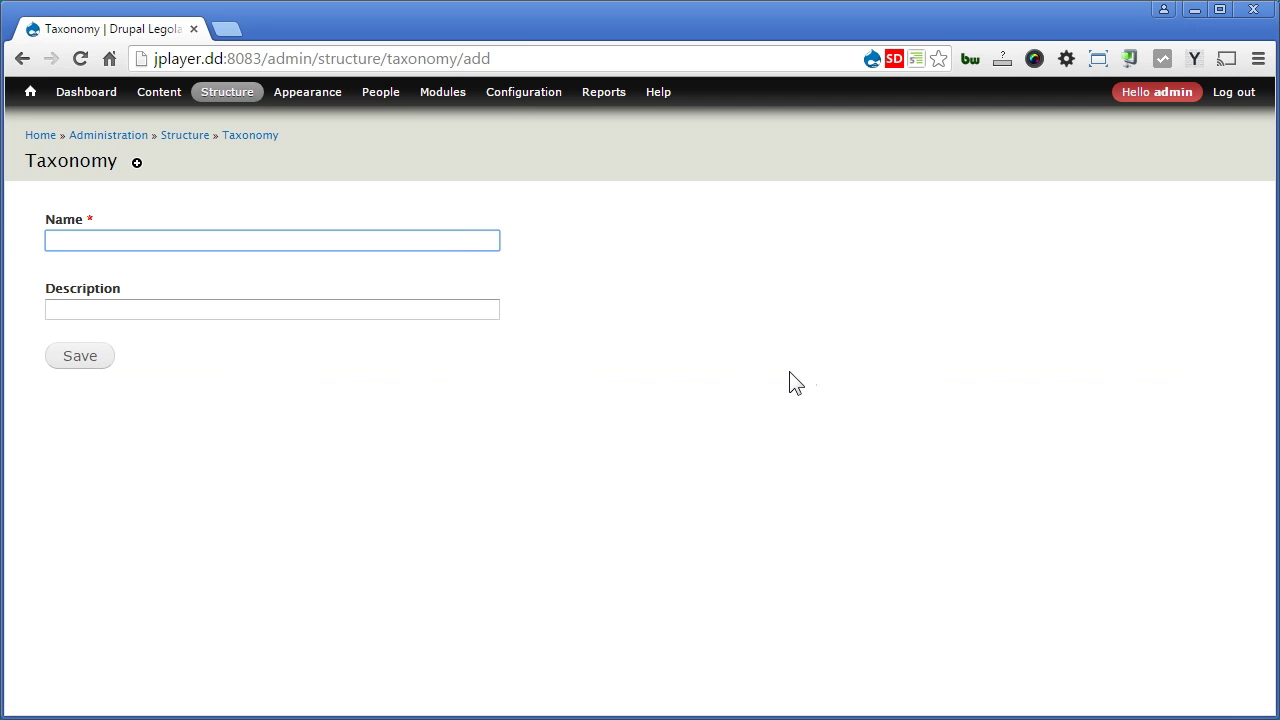
{"action": "type", "text": "Music G"}
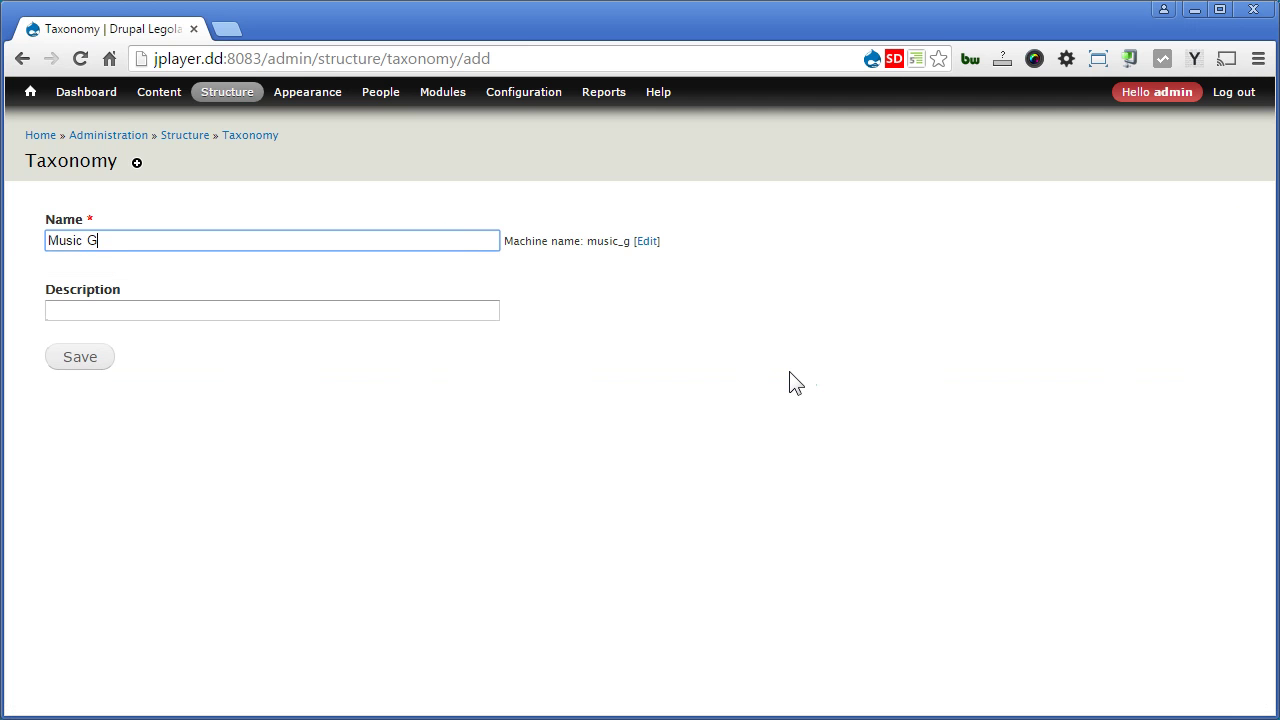
{"action": "type", "text": "enre"}
{"action": "left_click", "coordinate": [80, 358]}
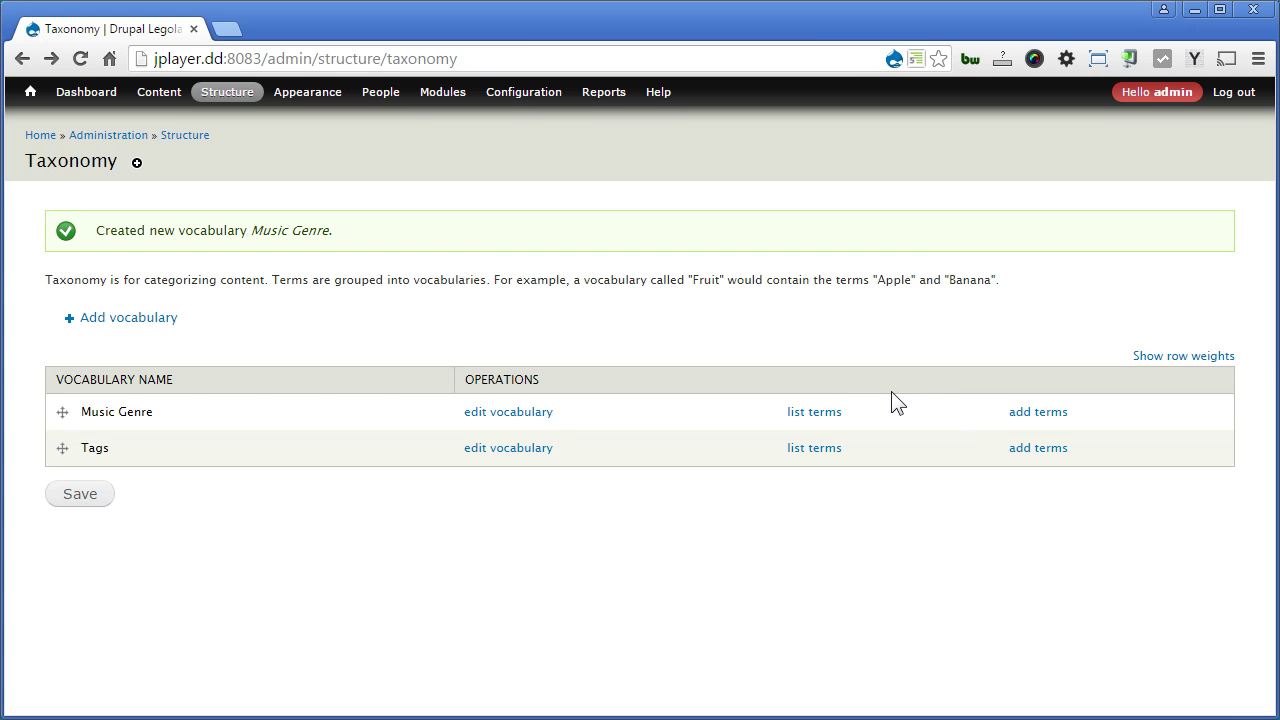
Step: Add the terms Jazz & Blues and Country & Folk to Music Genre
{"action": "left_click", "coordinate": [831, 418]}
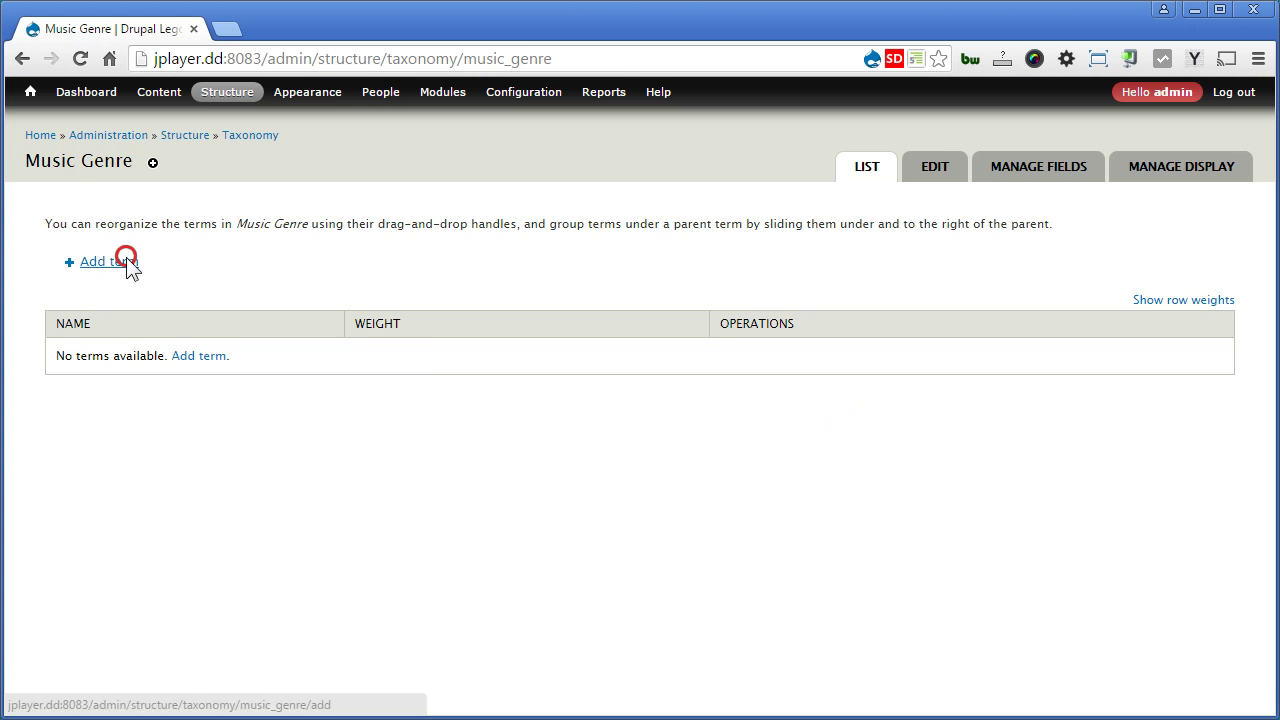
{"action": "left_click", "coordinate": [118, 261]}
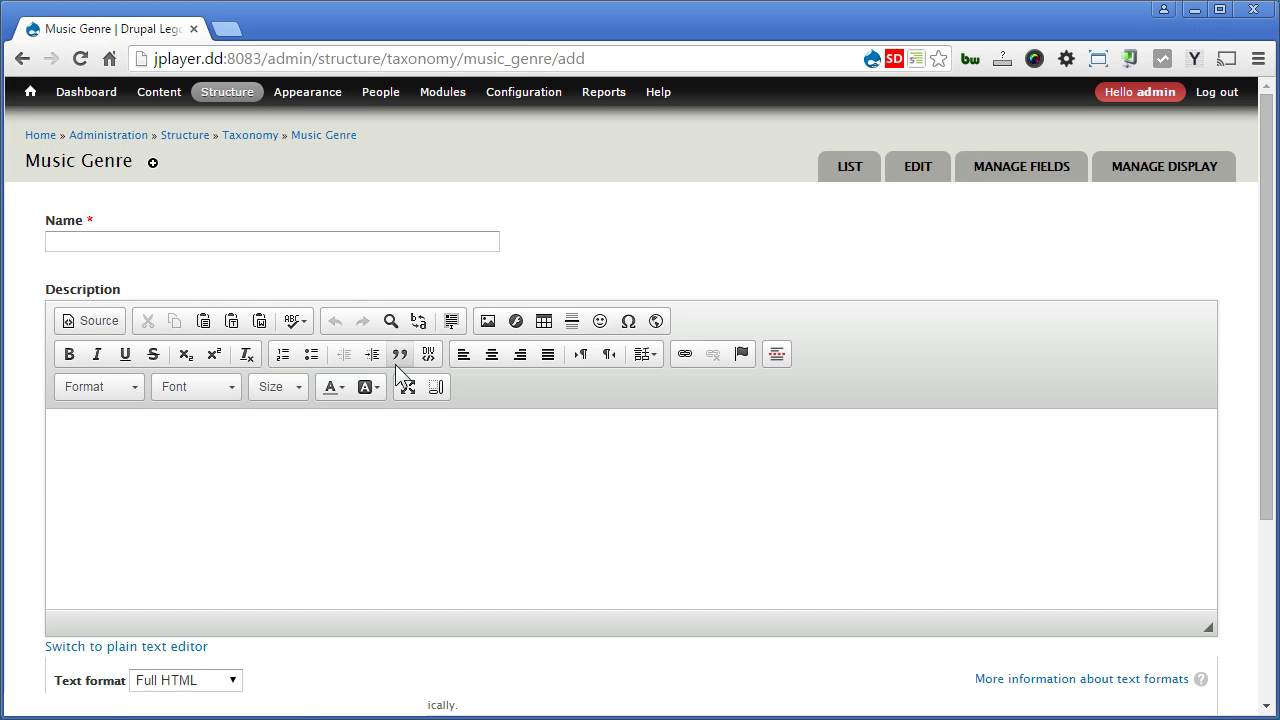
{"action": "left_click", "coordinate": [326, 243]}
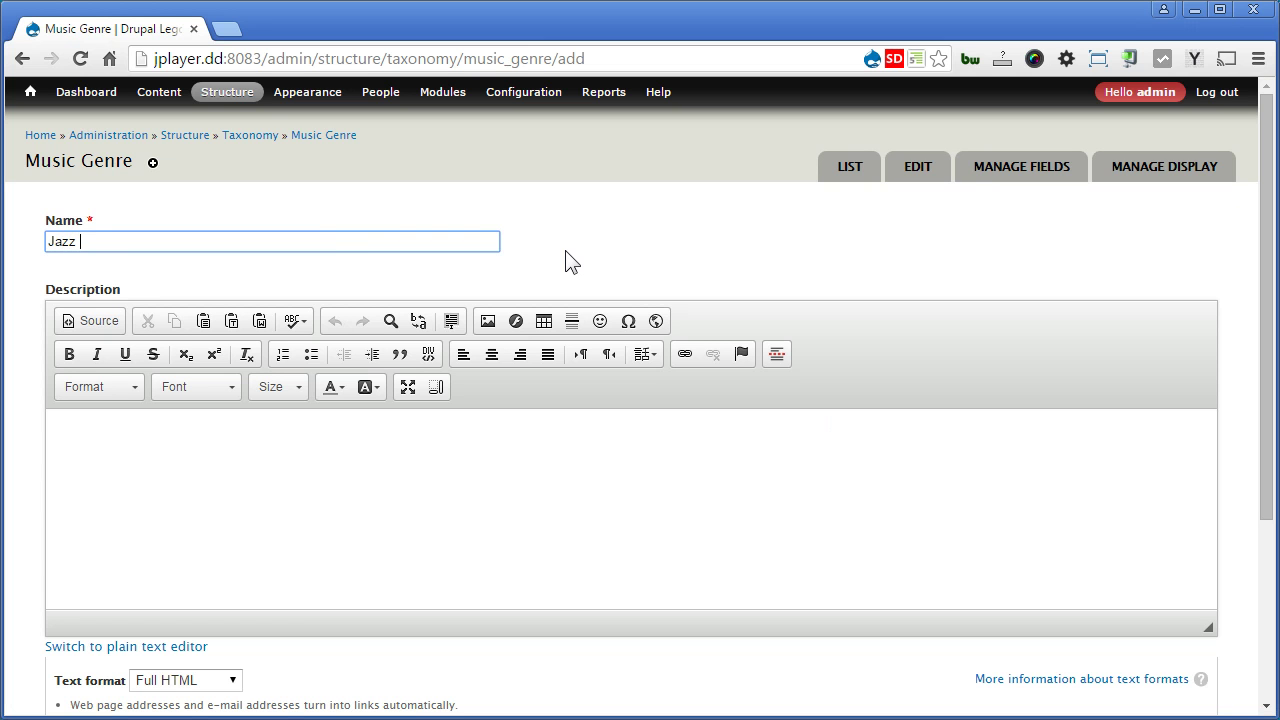
{"action": "type", "text": "Jazz & Blues"}
{"action": "scroll", "coordinate": [565, 260], "scroll_direction": "down", "scroll_amount": 3}
{"action": "left_click", "coordinate": [82, 636]}
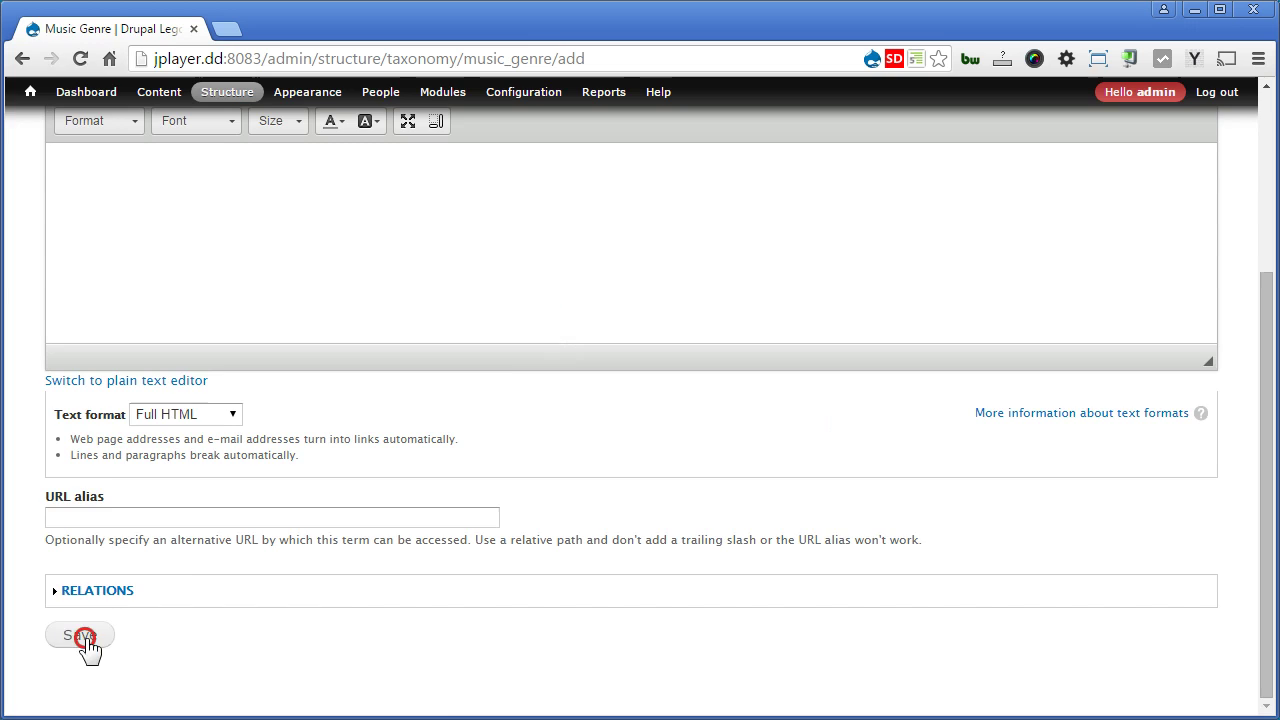
{"action": "left_click", "coordinate": [440, 308]}
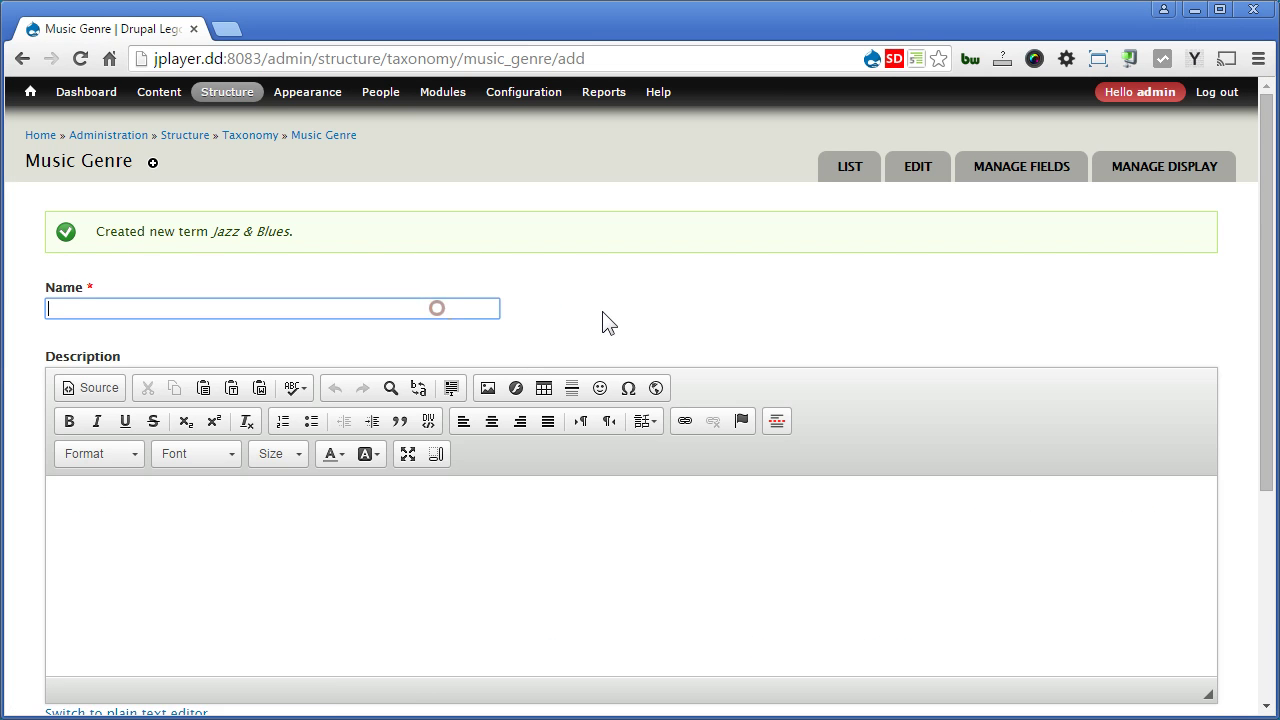
{"action": "type", "text": "Country & Folk"}
{"action": "scroll", "coordinate": [608, 322], "scroll_direction": "down", "scroll_amount": 3}
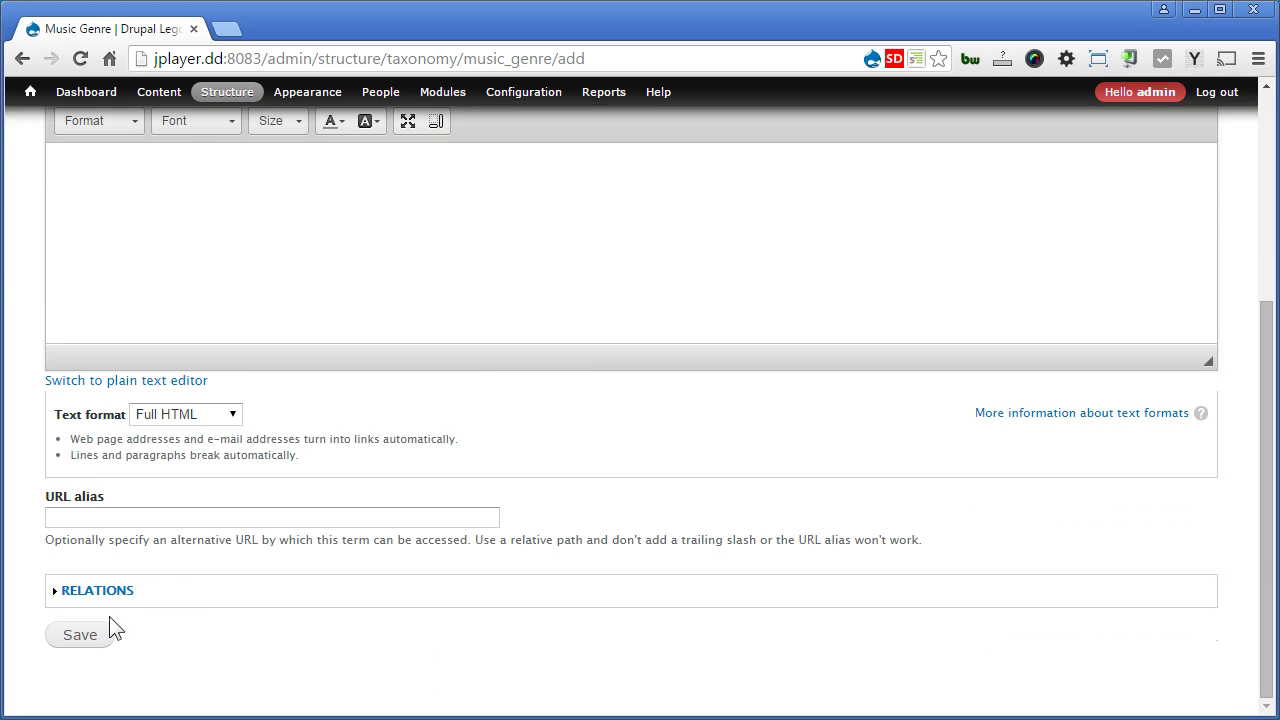
{"action": "left_click", "coordinate": [97, 638]}
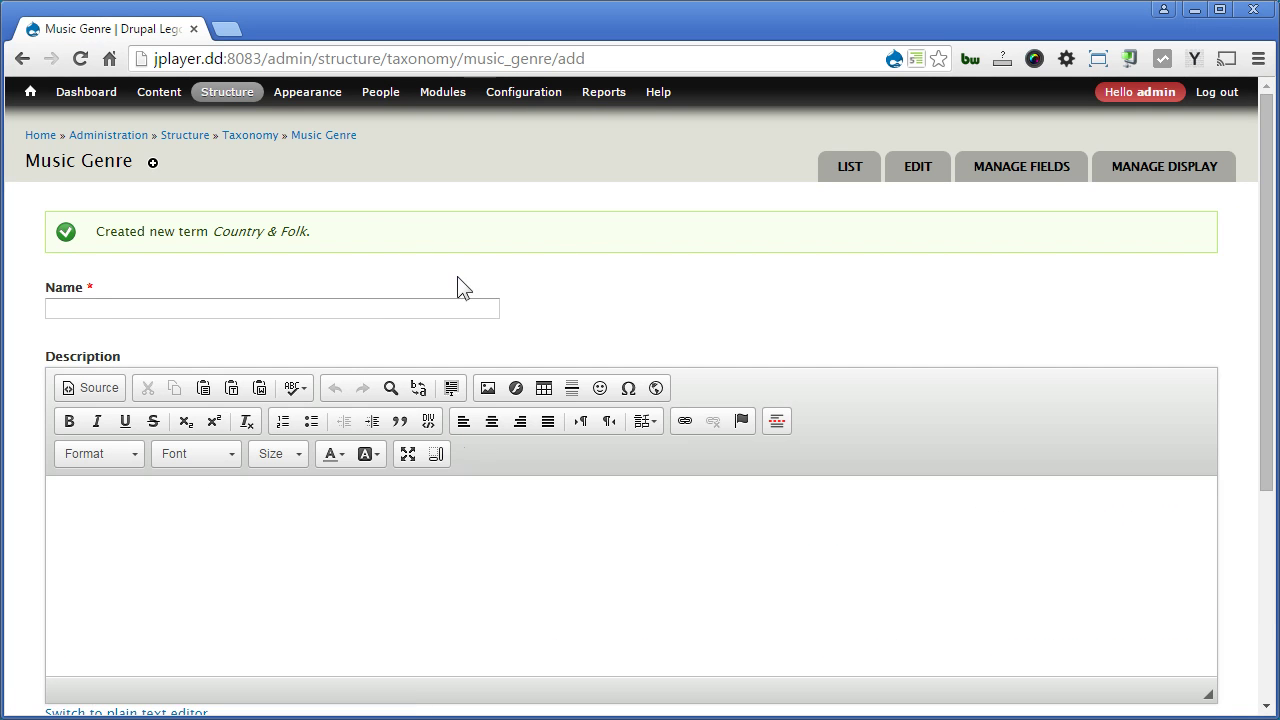
Step: Add the term Classical and return to the Music Genre term list
{"action": "left_click", "coordinate": [312, 305]}
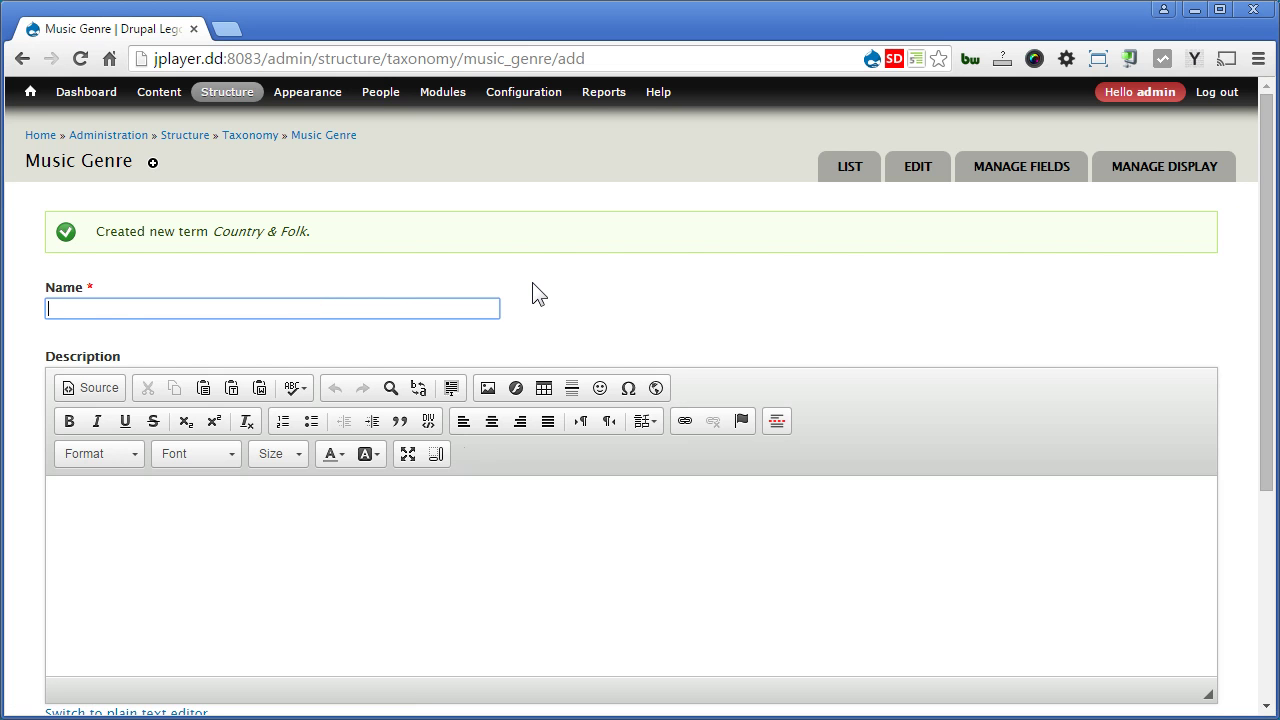
{"action": "type", "text": "Classical"}
{"action": "scroll", "coordinate": [540, 290], "scroll_direction": "down", "scroll_amount": 3}
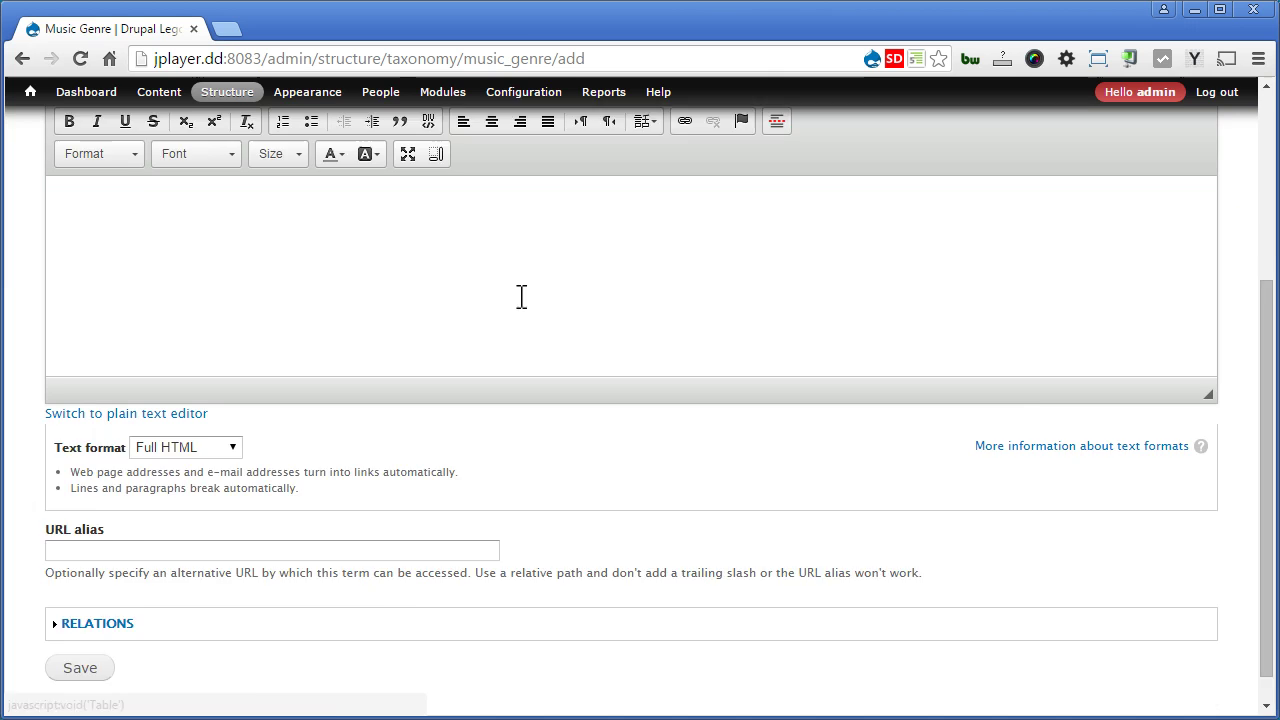
{"action": "scroll", "coordinate": [523, 294], "scroll_direction": "down", "scroll_amount": 1}
{"action": "left_click", "coordinate": [80, 640]}
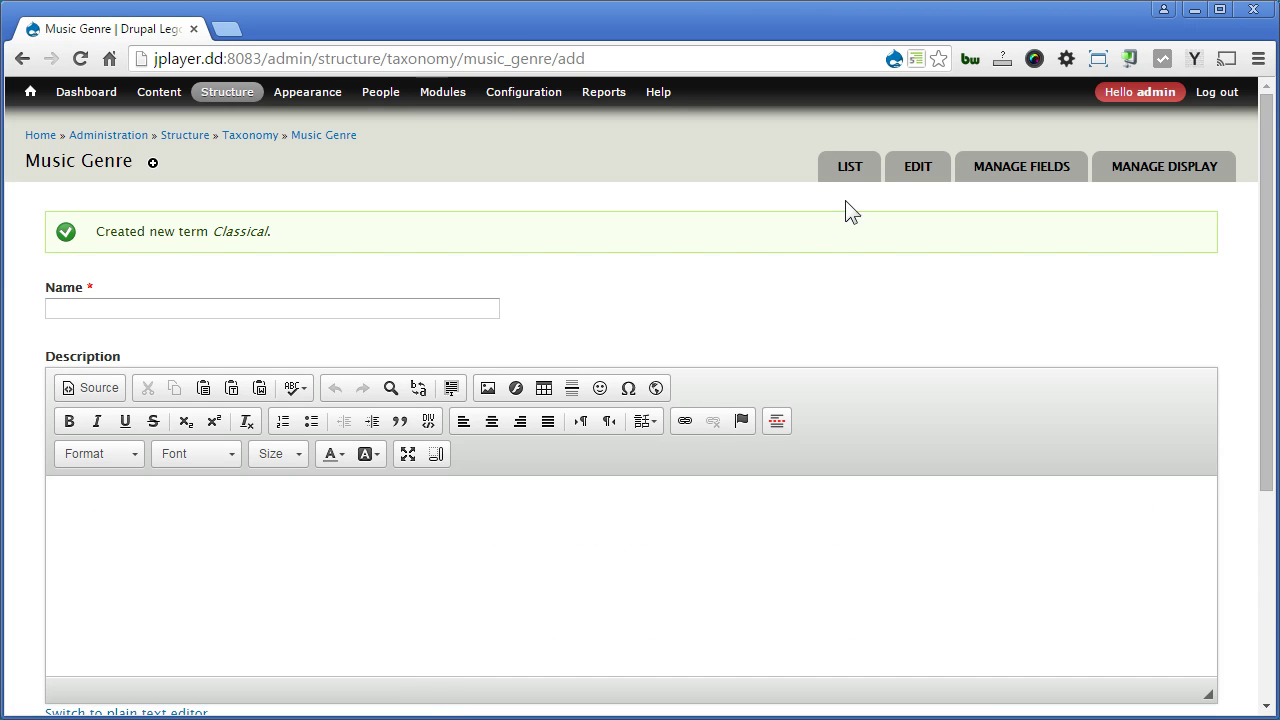
{"action": "left_click", "coordinate": [847, 168]}
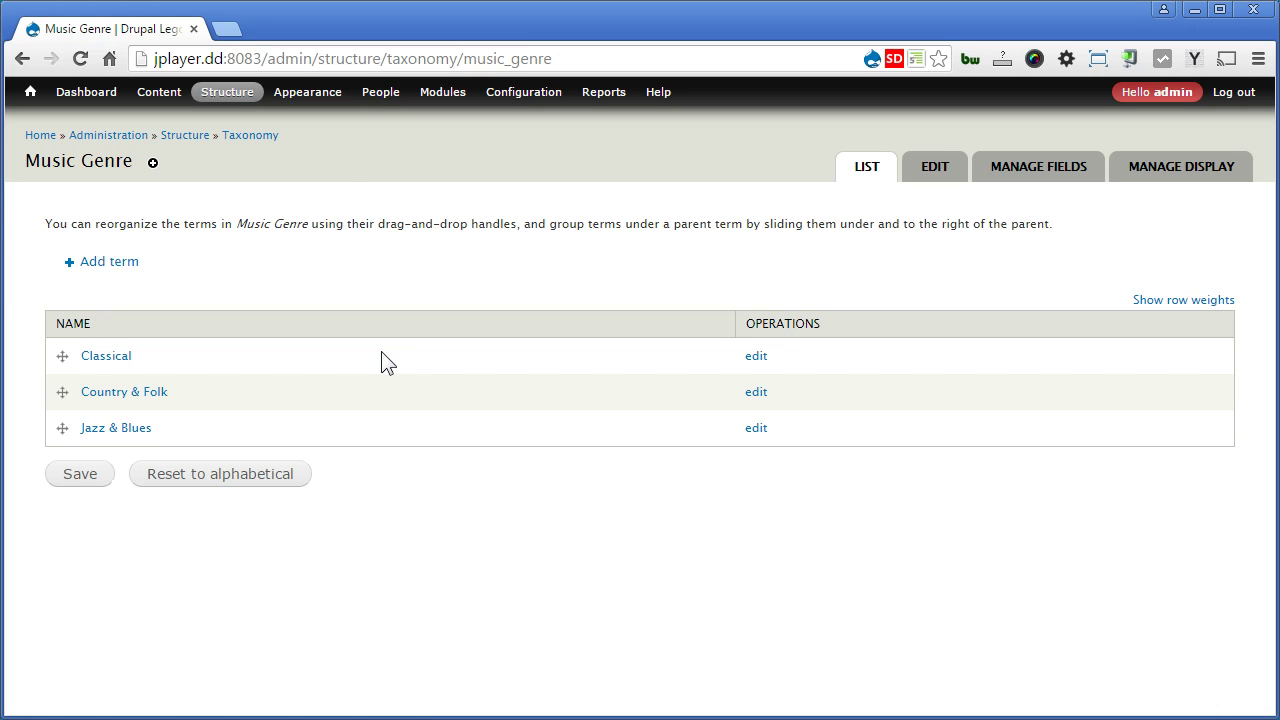
Step: Add a Music Genre term reference field with Select list widget, using the Music Genre vocabulary
{"action": "mouse_move", "coordinate": [229, 100]}
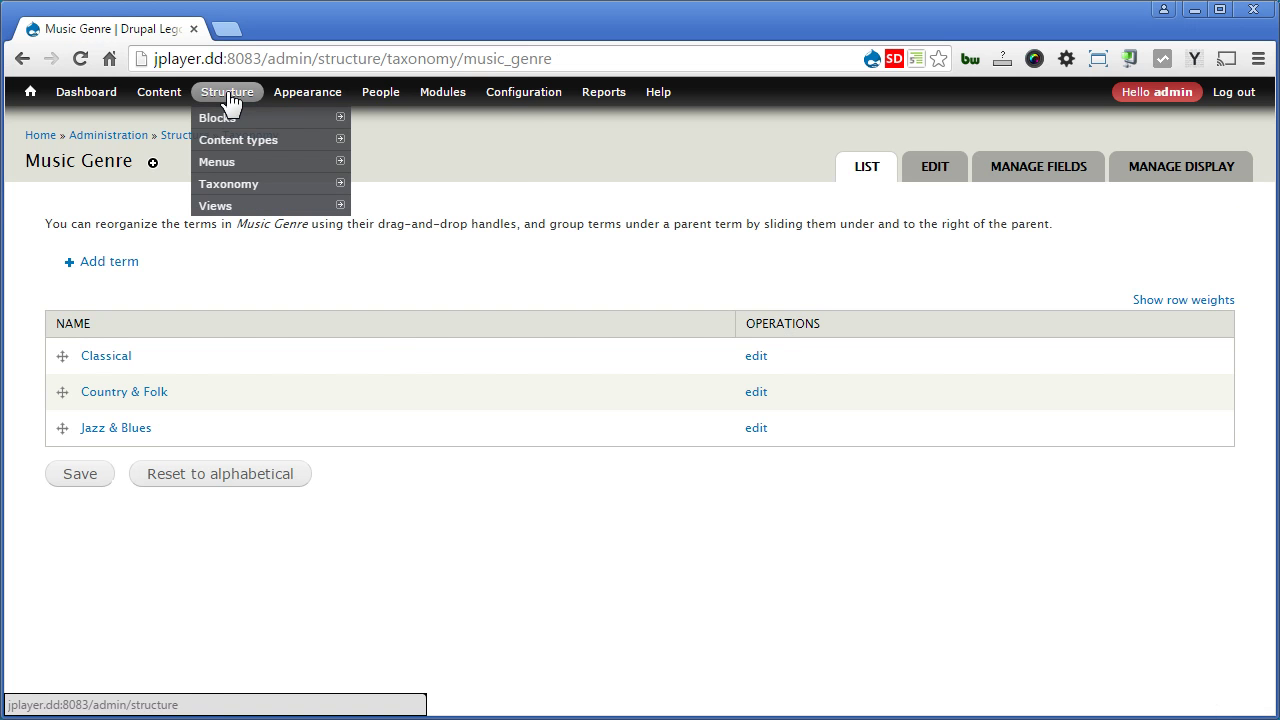
{"action": "mouse_move", "coordinate": [249, 147]}
{"action": "mouse_move", "coordinate": [420, 206]}
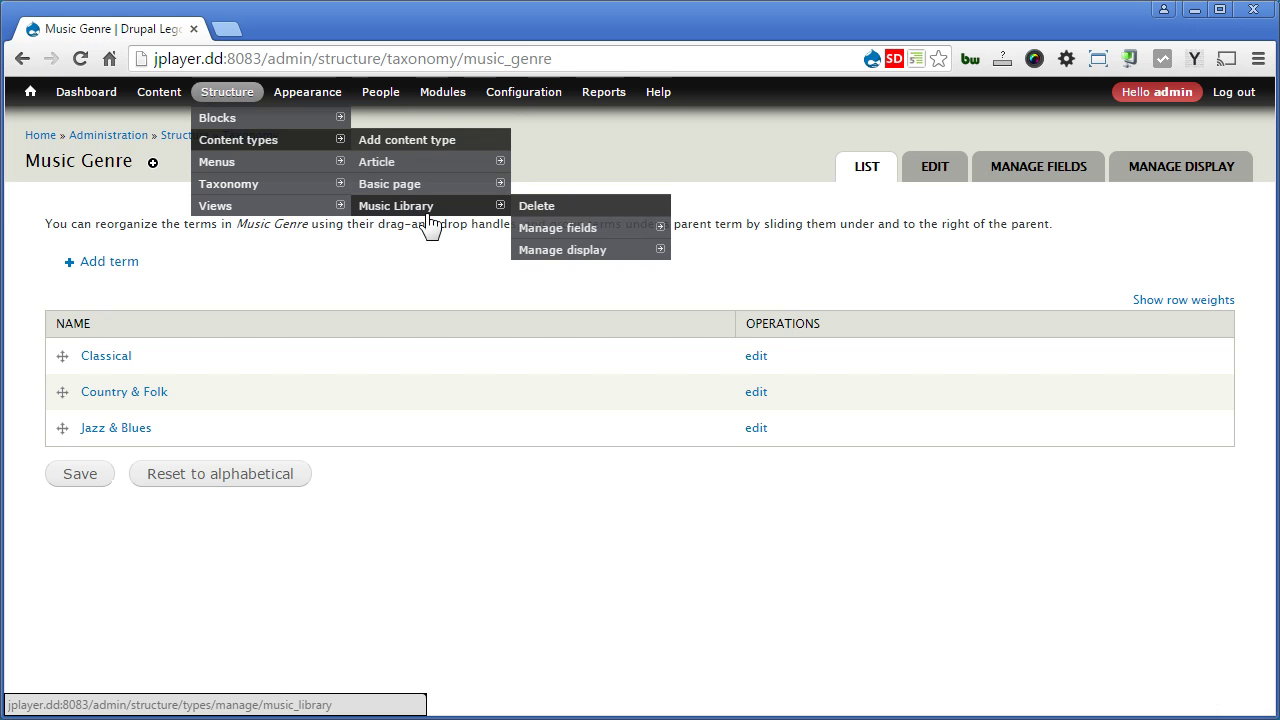
{"action": "left_click", "coordinate": [566, 240]}
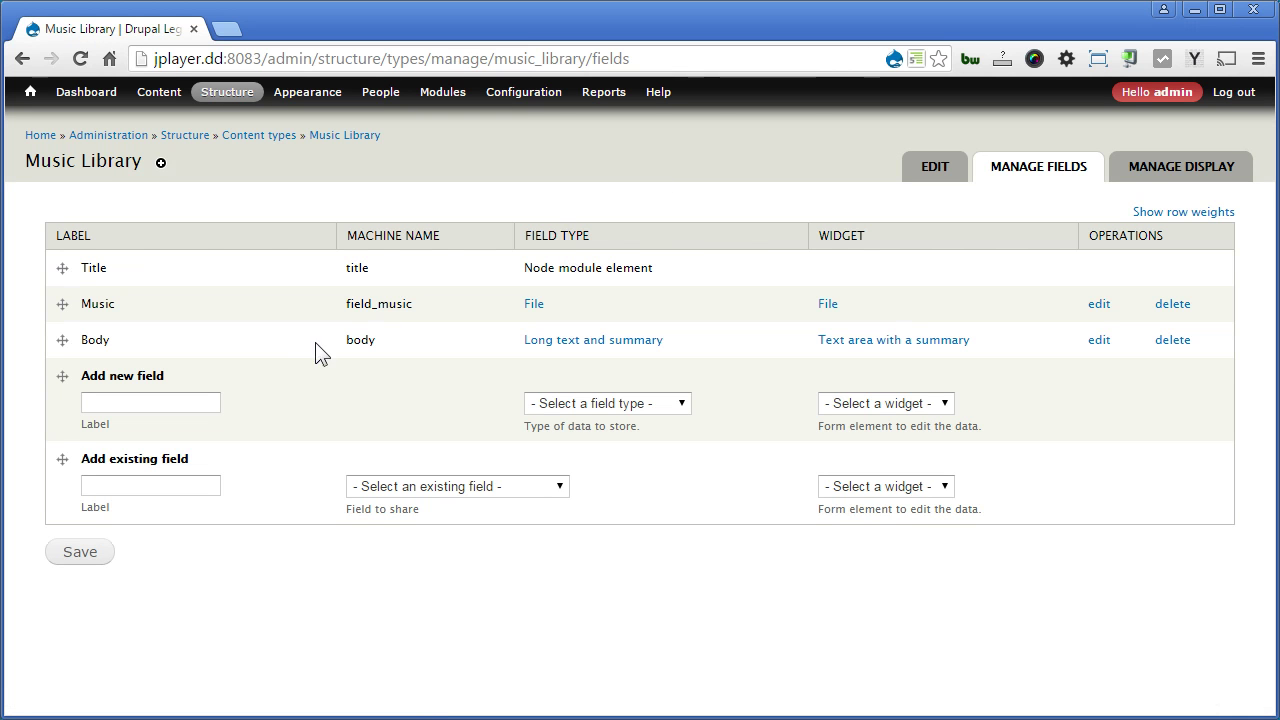
{"action": "left_click", "coordinate": [205, 403]}
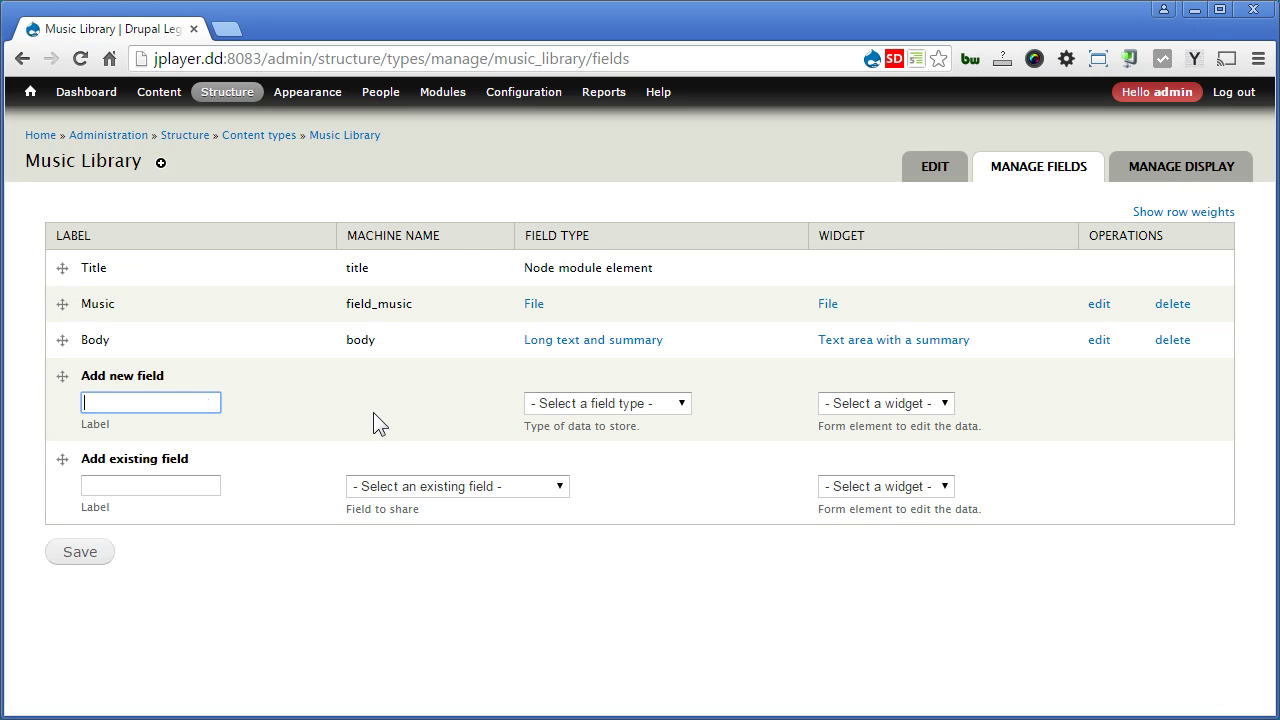
{"action": "type", "text": "Music Genre"}
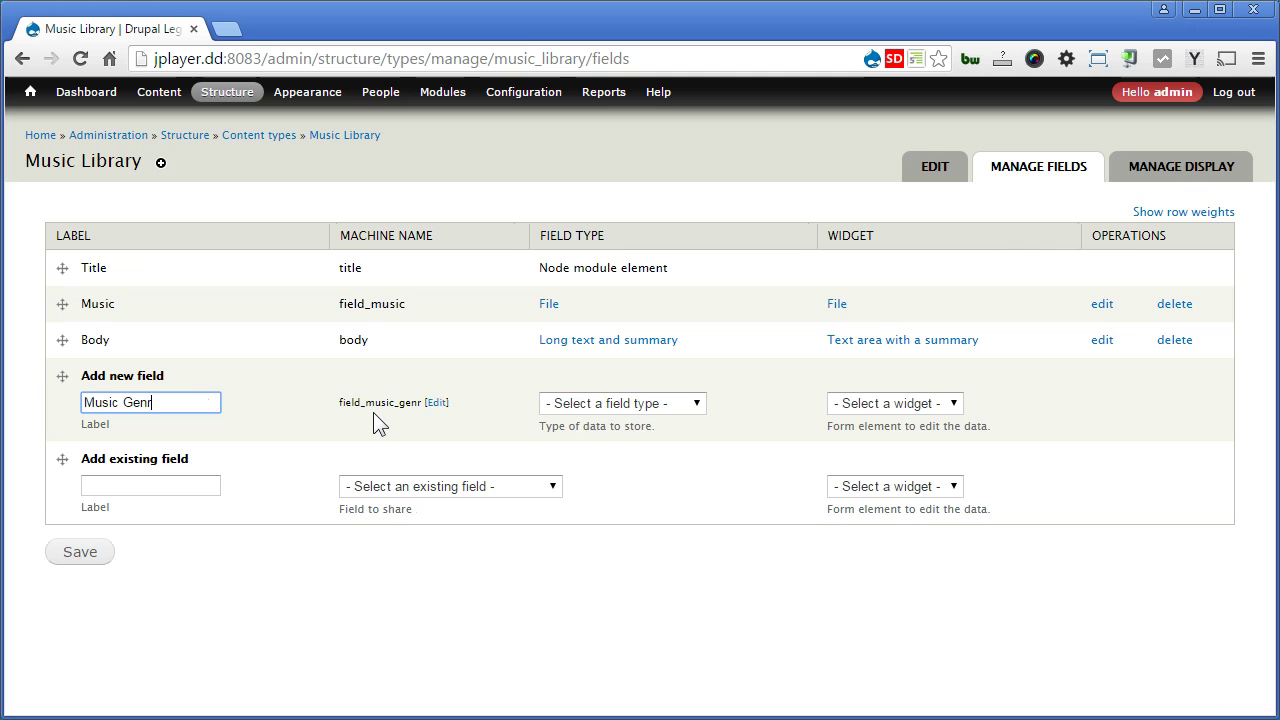
{"action": "left_click", "coordinate": [594, 403]}
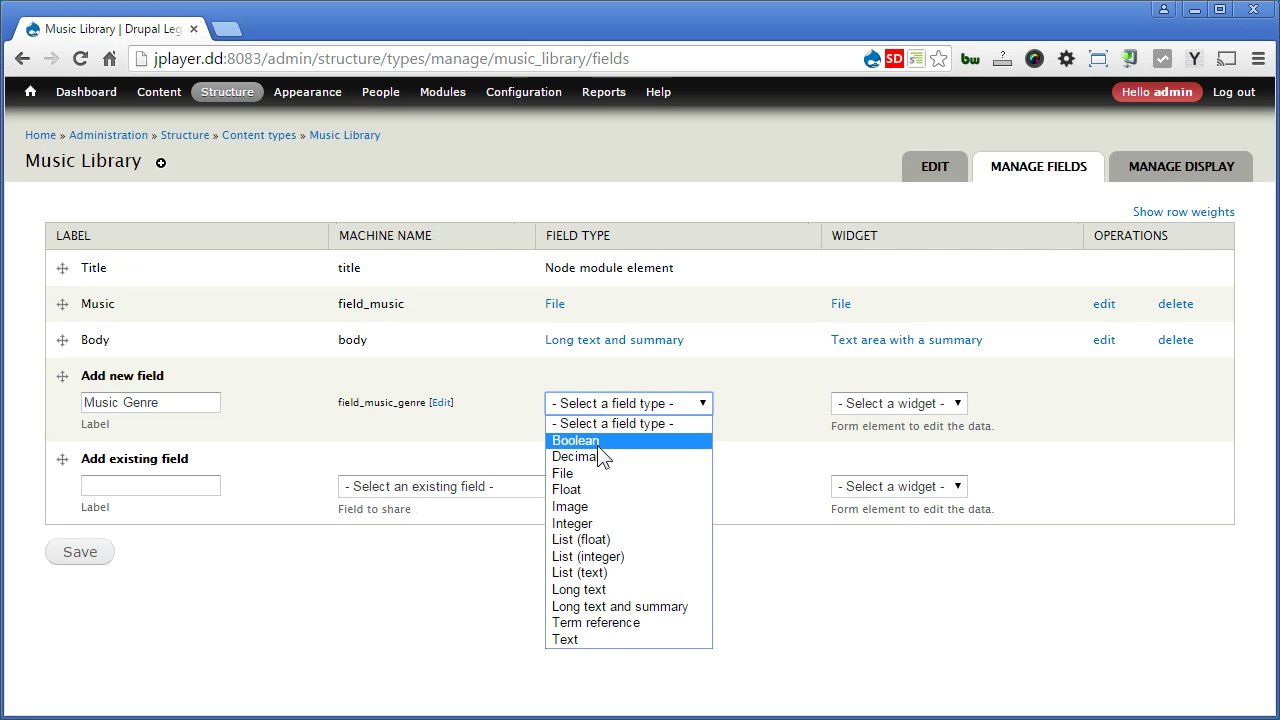
{"action": "left_click", "coordinate": [615, 623]}
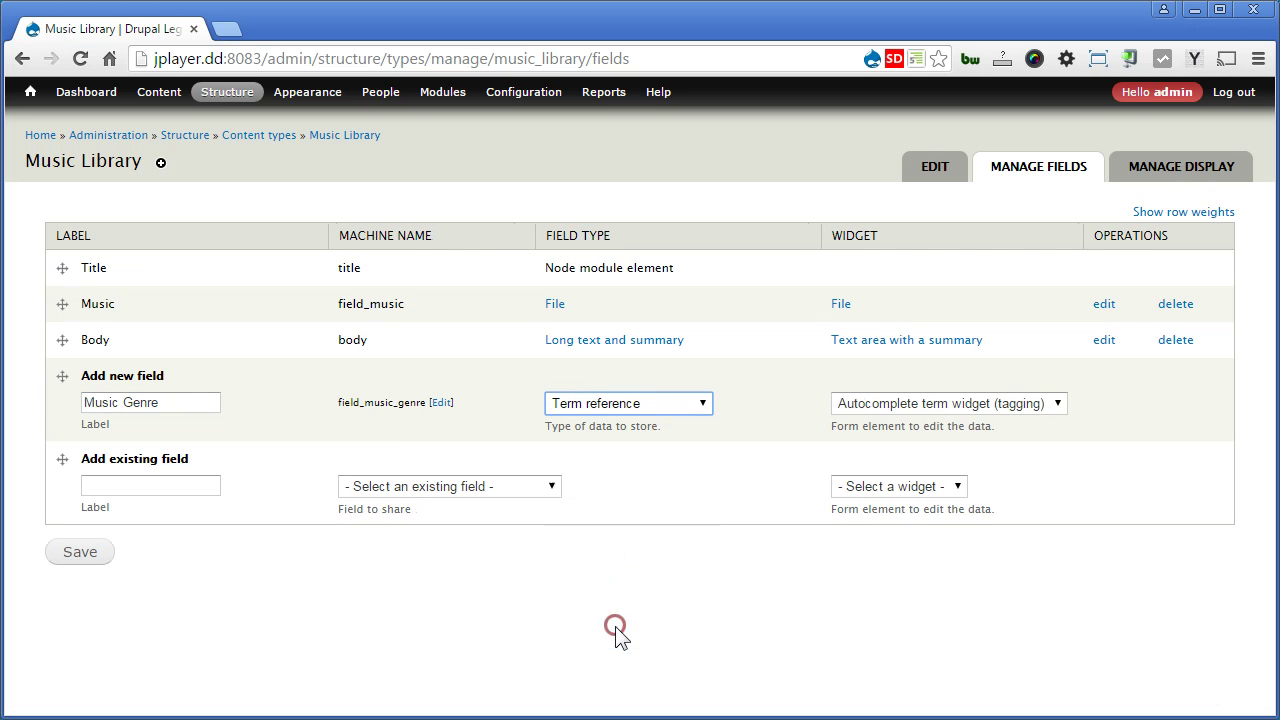
{"action": "left_click", "coordinate": [866, 404]}
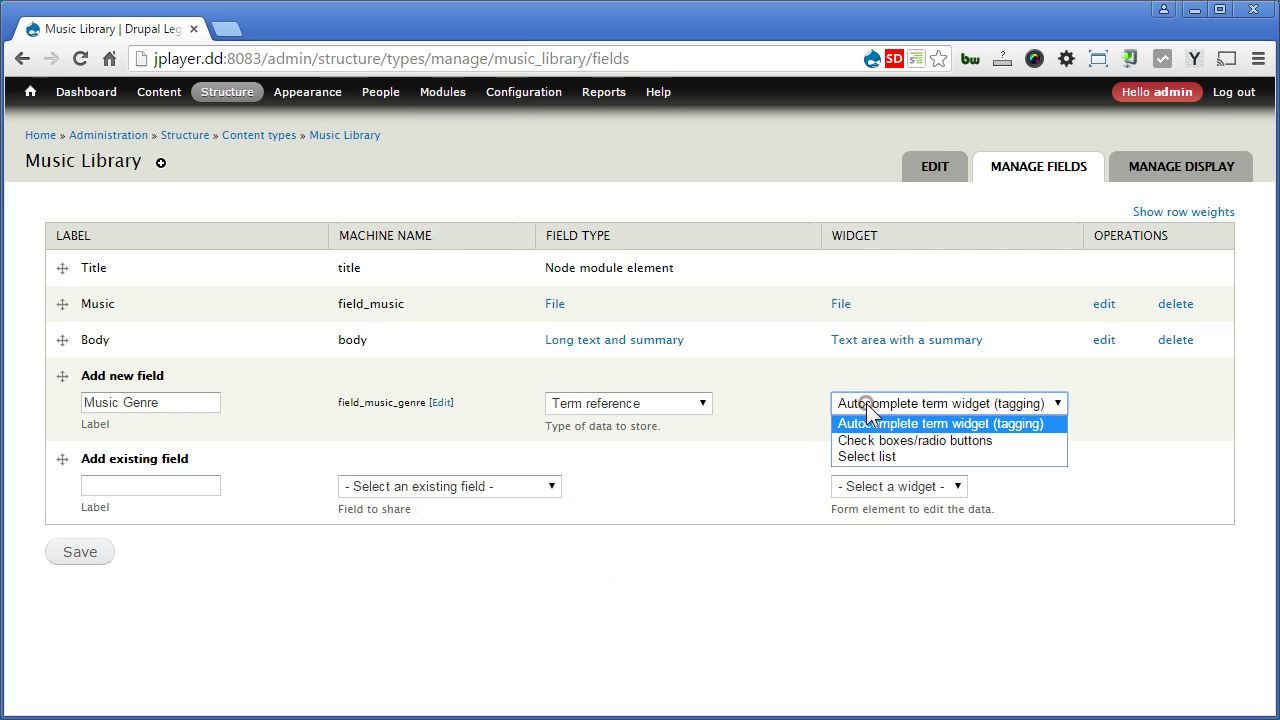
{"action": "left_click", "coordinate": [866, 456]}
{"action": "left_click", "coordinate": [76, 554]}
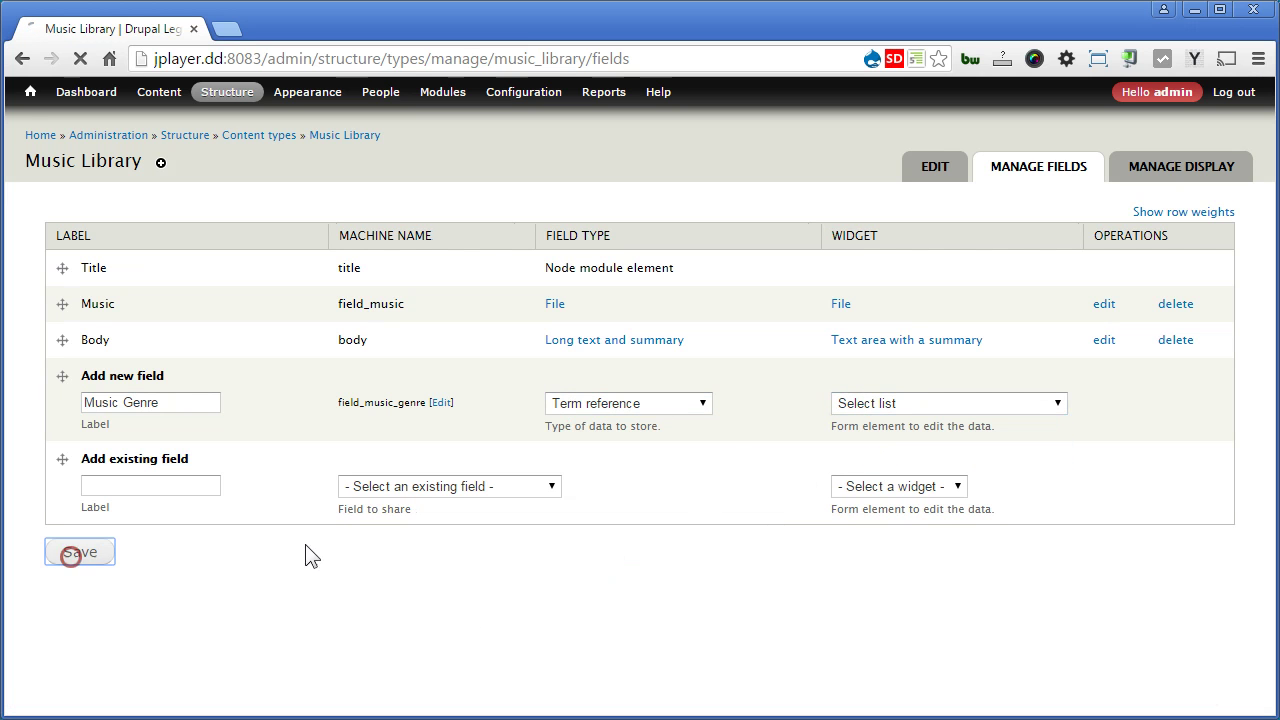
{"action": "left_click", "coordinate": [154, 456]}
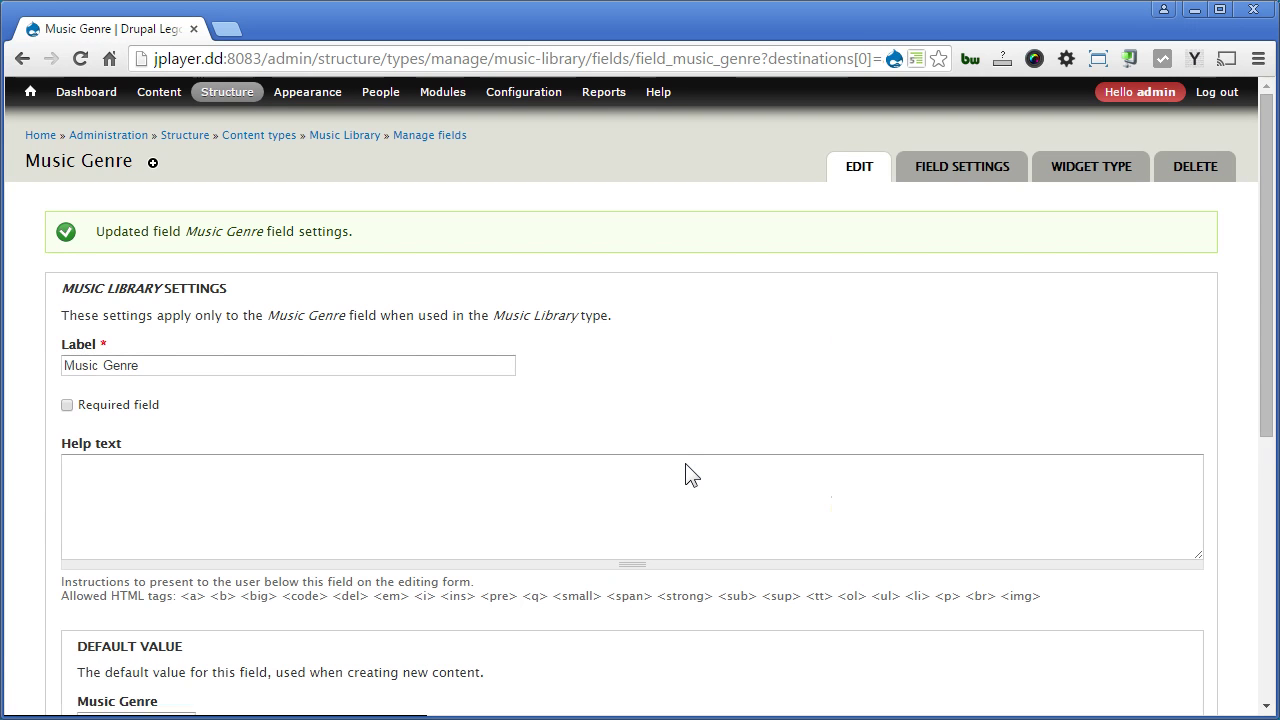
Step: Make Music Genre a required field and save its settings
{"action": "left_click", "coordinate": [128, 404]}
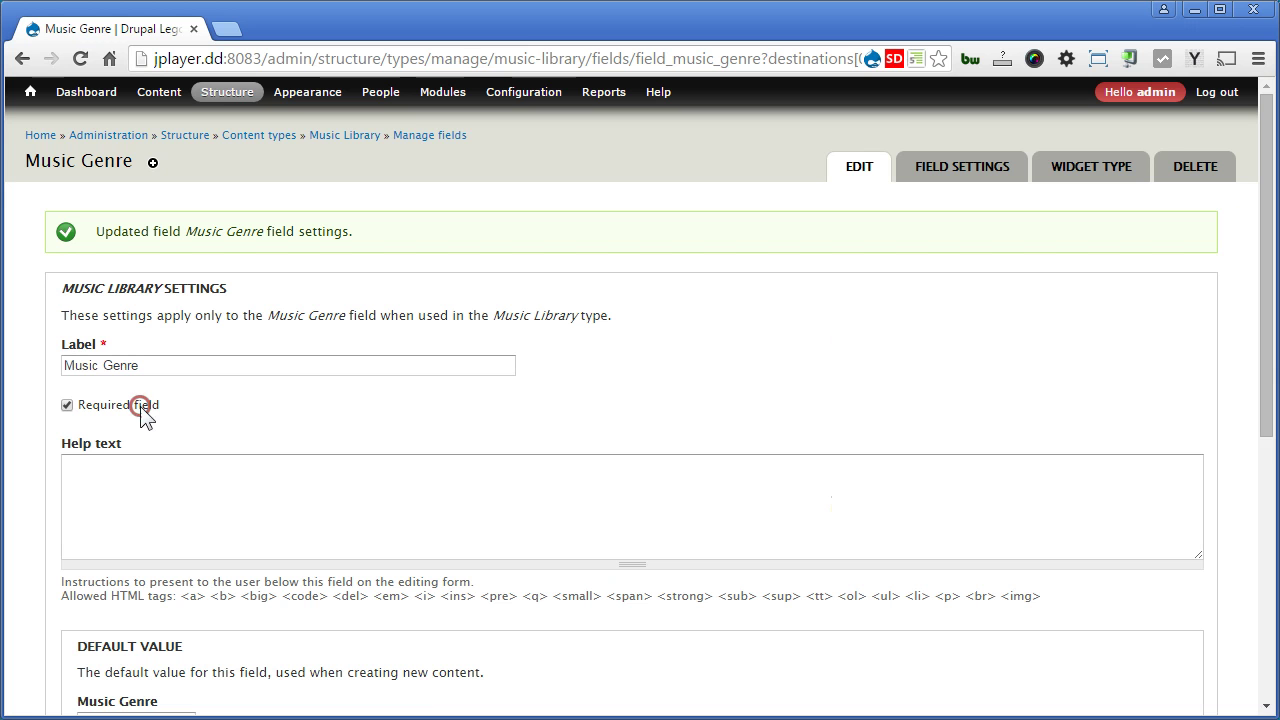
{"action": "left_click_drag", "start_coordinate": [1262, 345], "coordinate": [1266, 606]}
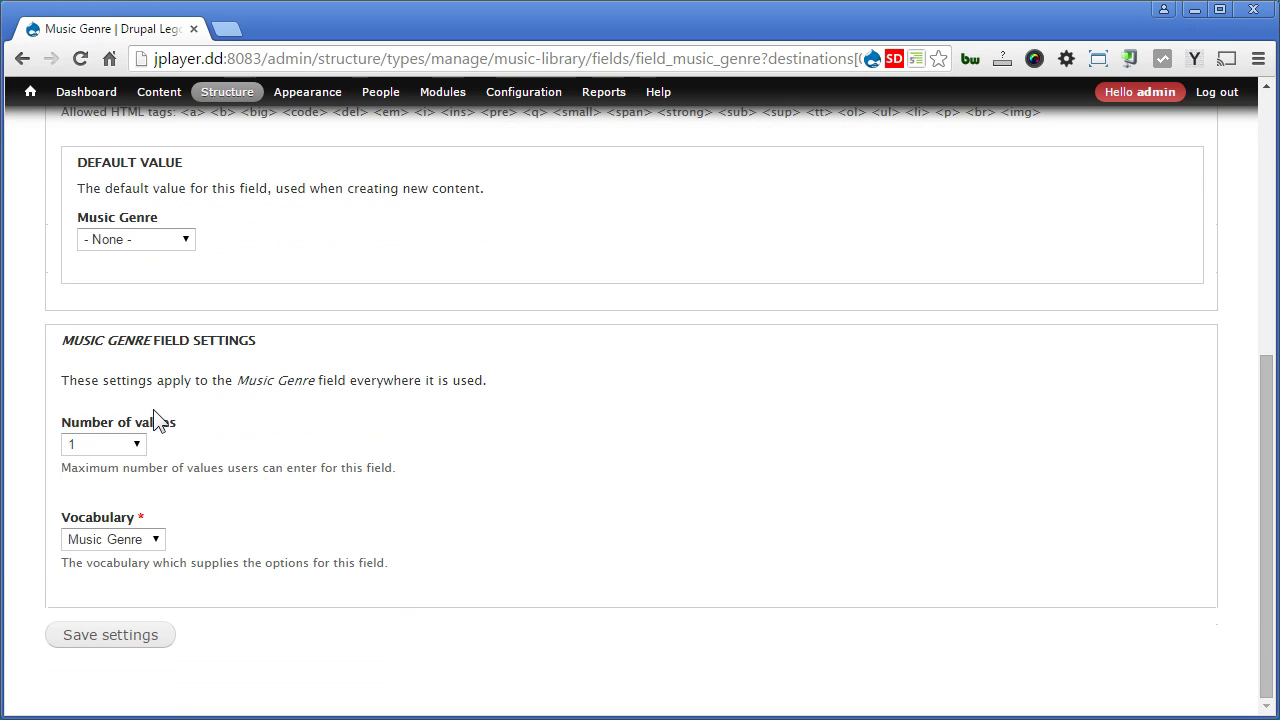
{"action": "left_click", "coordinate": [135, 641]}
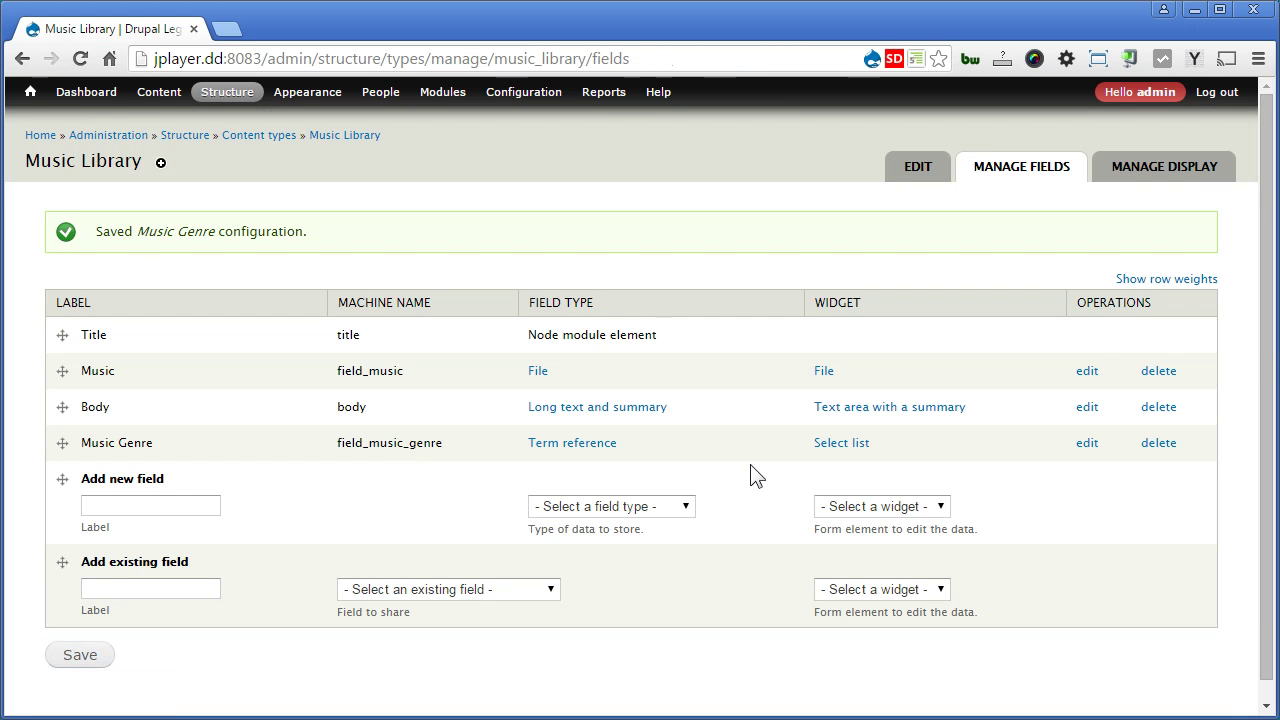
Step: Move Music Genre directly below Title and save the field order
{"action": "left_click_drag", "start_coordinate": [61, 443], "coordinate": [63, 371]}
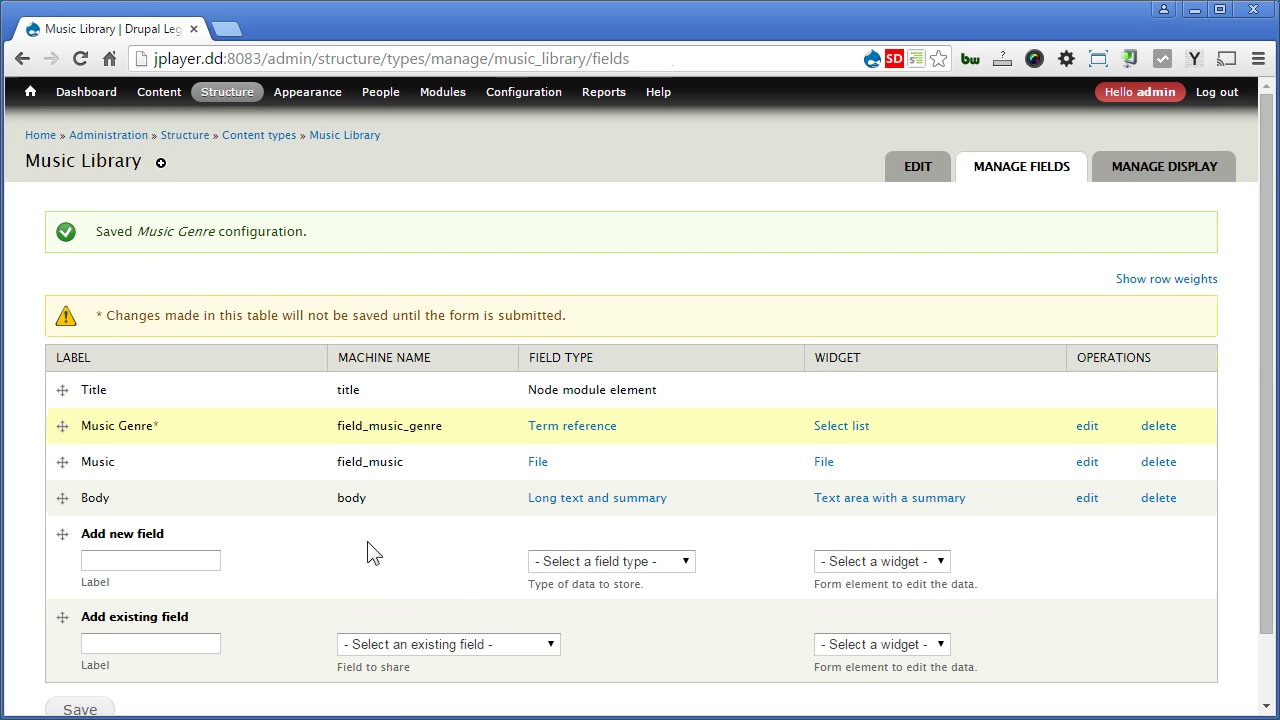
{"action": "scroll", "coordinate": [371, 551], "scroll_direction": "down", "scroll_amount": 1}
{"action": "left_click", "coordinate": [84, 635]}
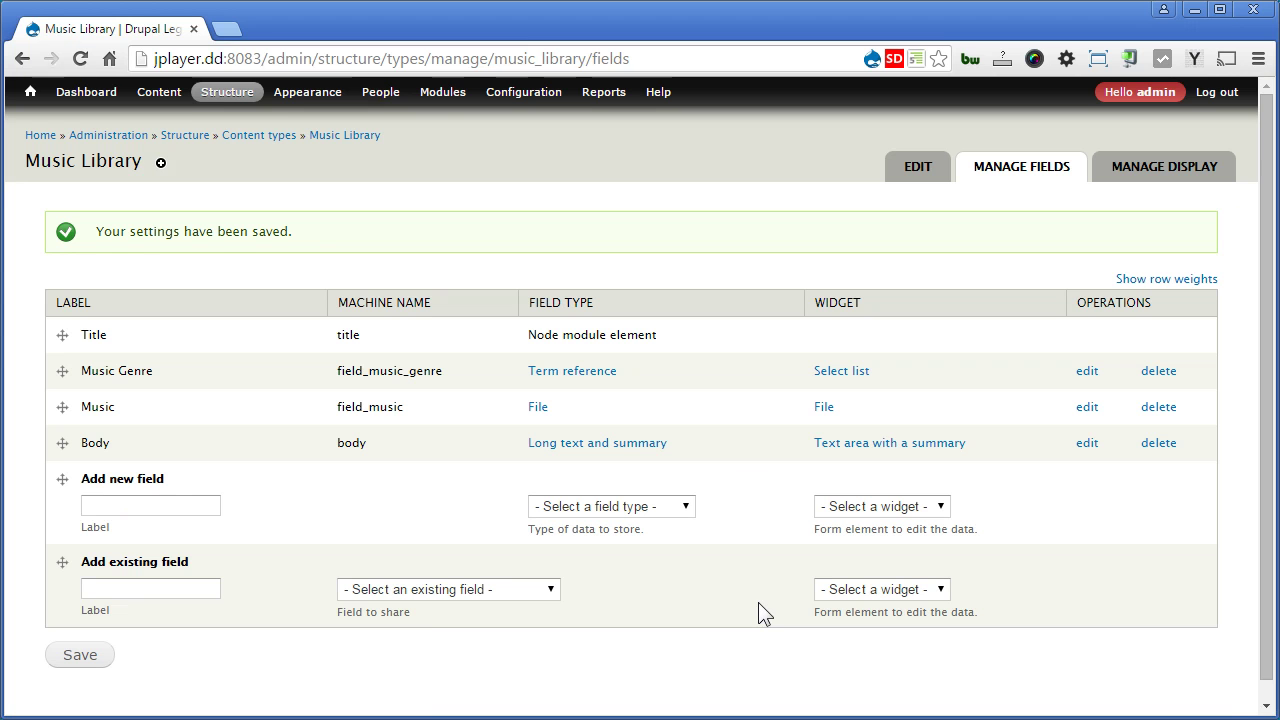
{"action": "mouse_move", "coordinate": [161, 94]}
{"action": "mouse_move", "coordinate": [166, 119]}
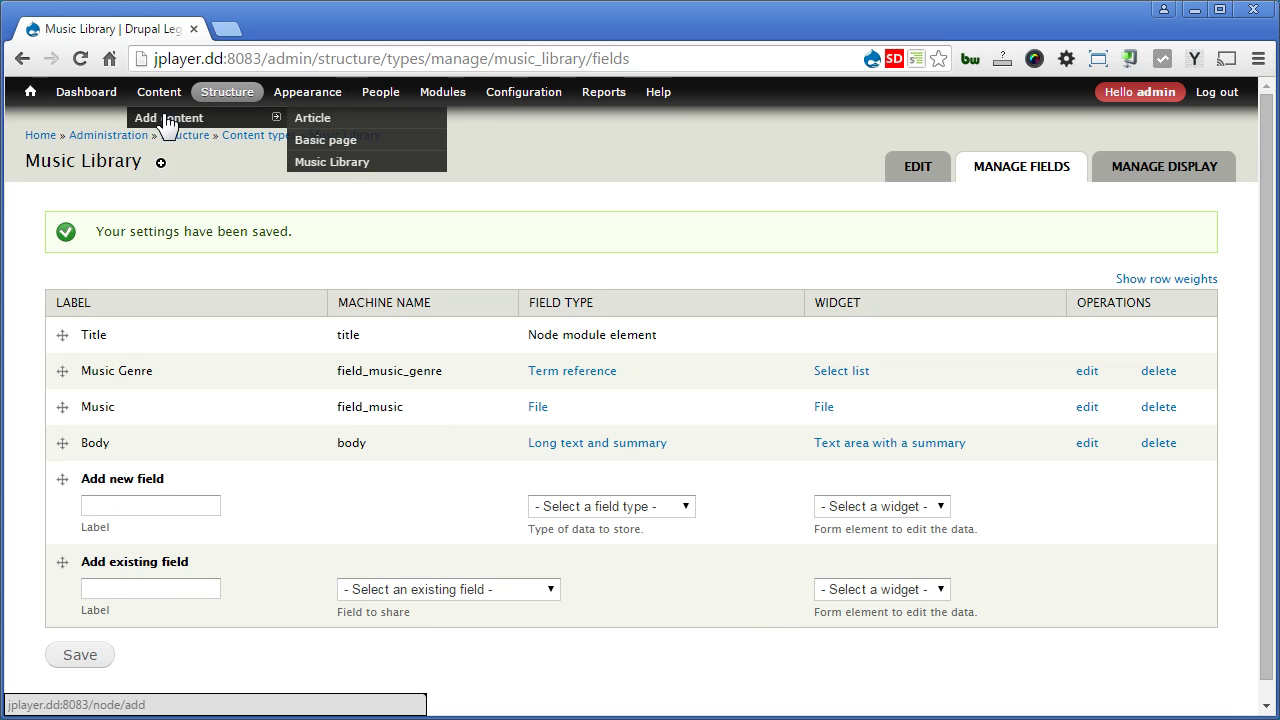
Step: Start a Music Library item titled Safety Net with genre Country & Folk
{"action": "left_click", "coordinate": [336, 166]}
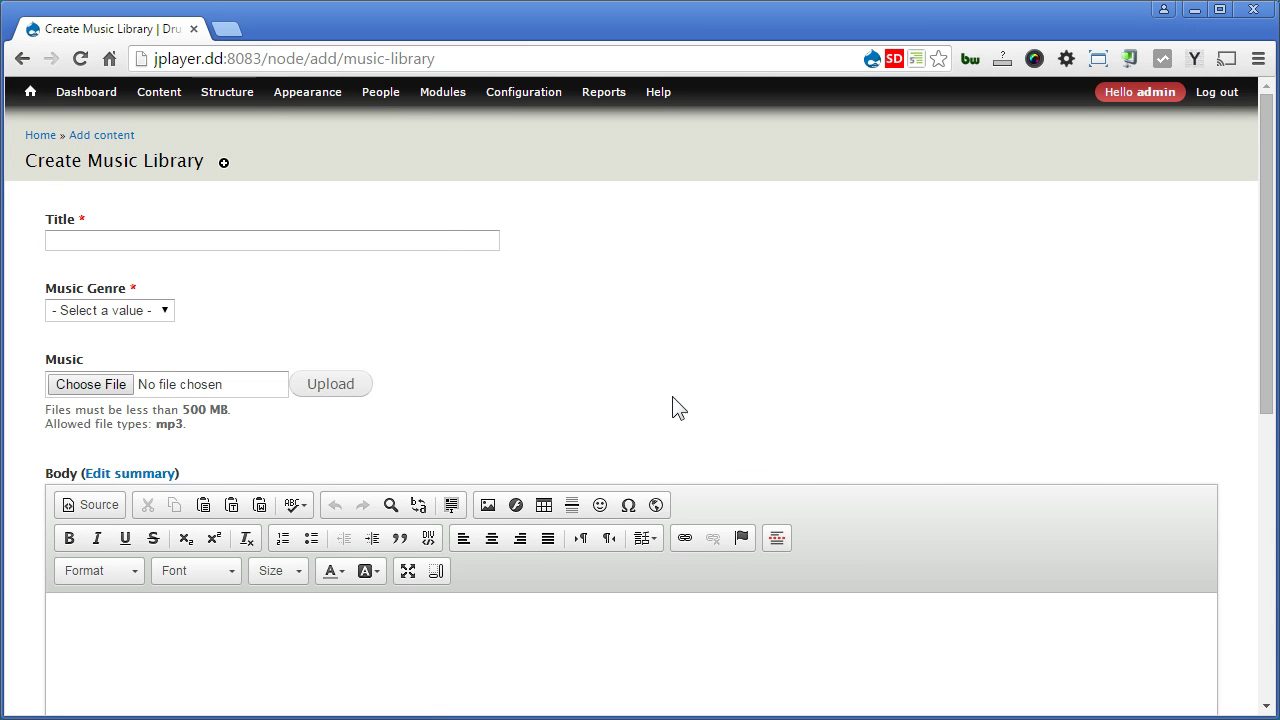
{"action": "left_click", "coordinate": [431, 239]}
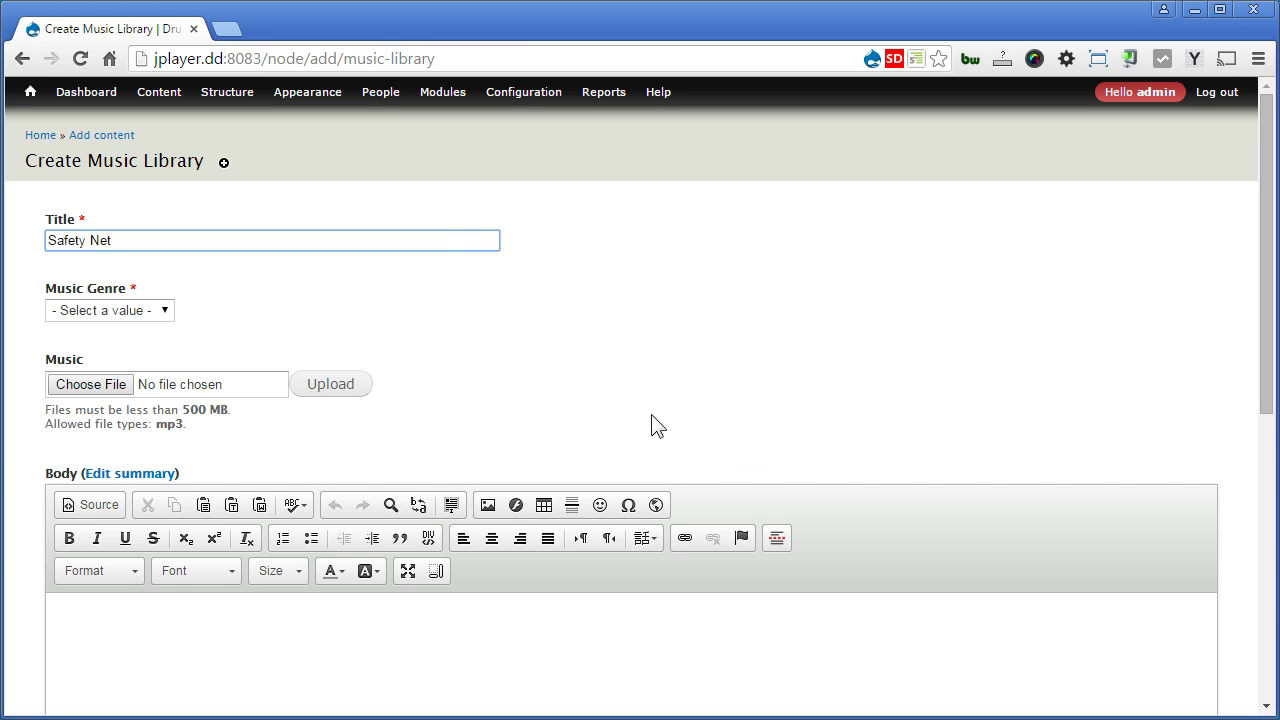
{"action": "left_click", "coordinate": [143, 312]}
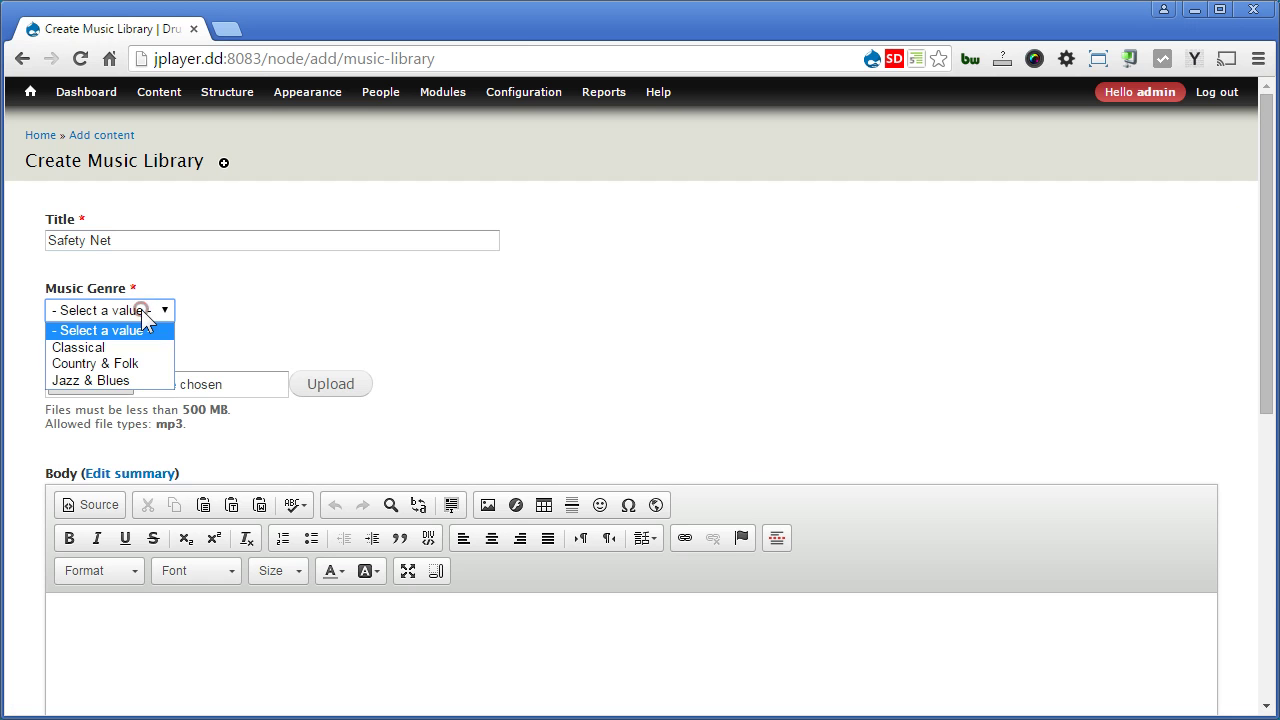
{"action": "left_click", "coordinate": [140, 364]}
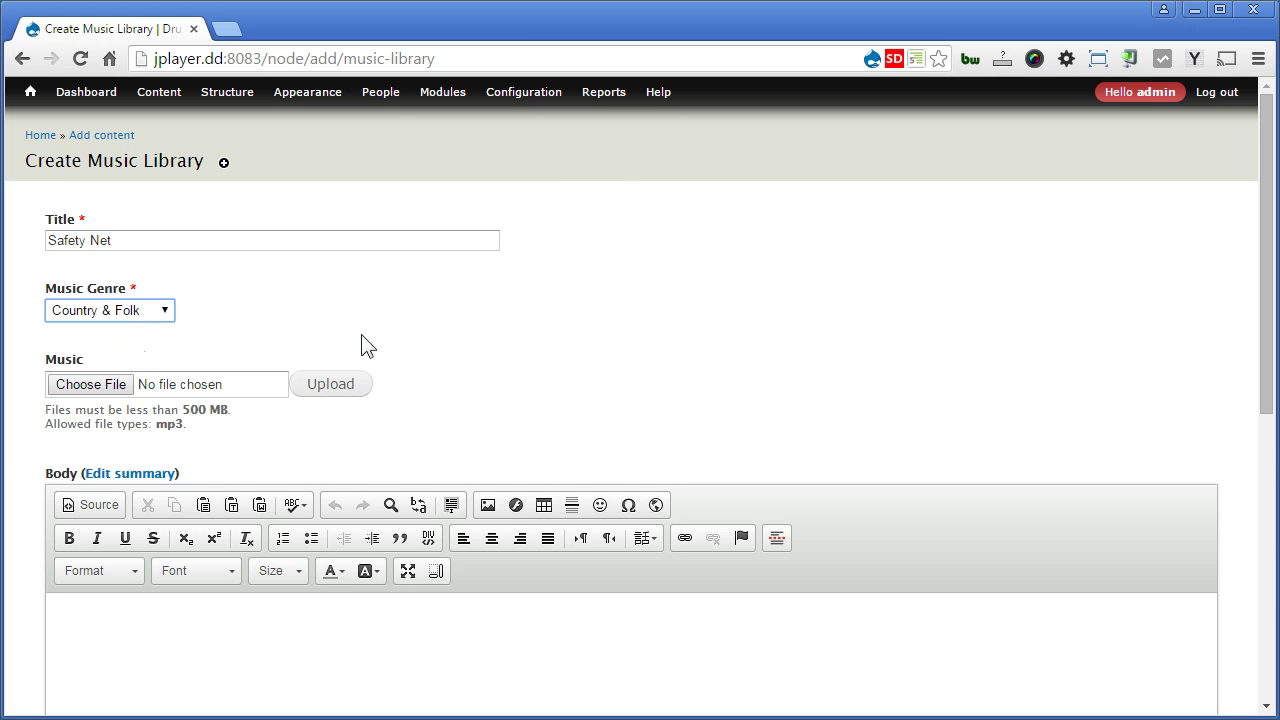
Step: Attach Safety_Net.mp3, fill the body with five lorem ipsum paragraphs, and save
{"action": "left_click", "coordinate": [84, 385]}
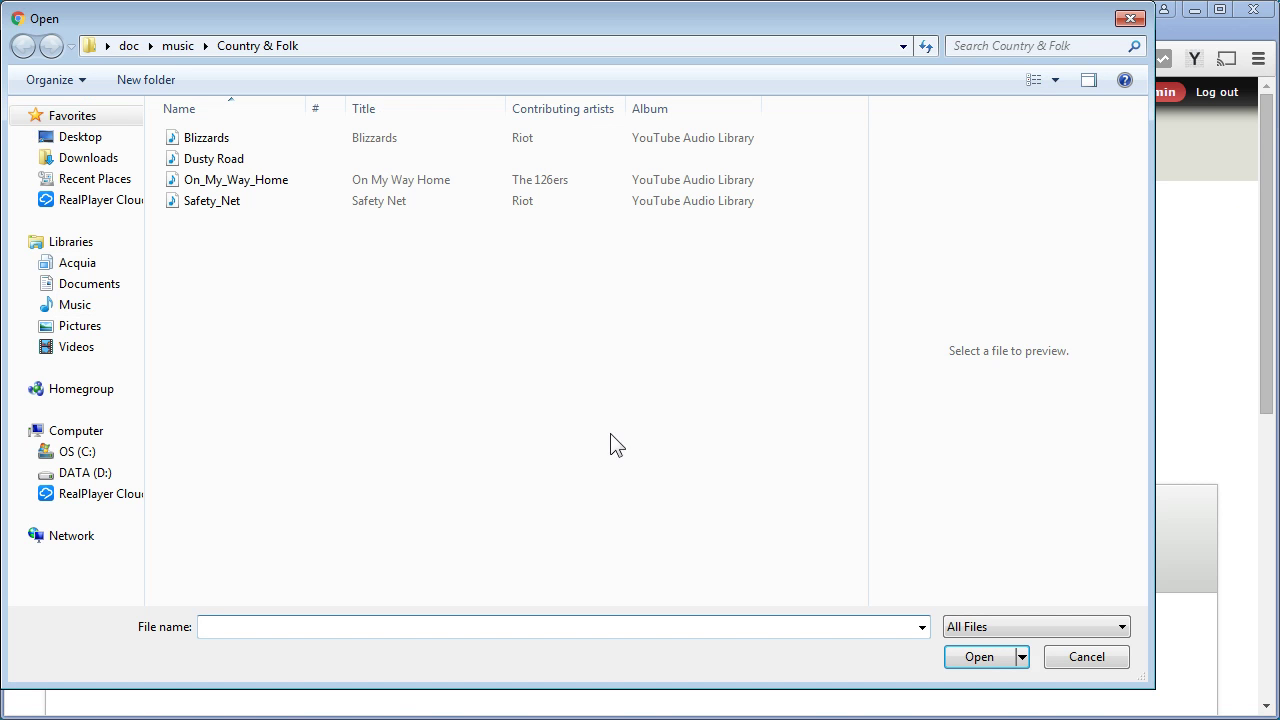
{"action": "left_click", "coordinate": [214, 205]}
{"action": "double_click", "coordinate": [214, 205]}
{"action": "left_click", "coordinate": [345, 382]}
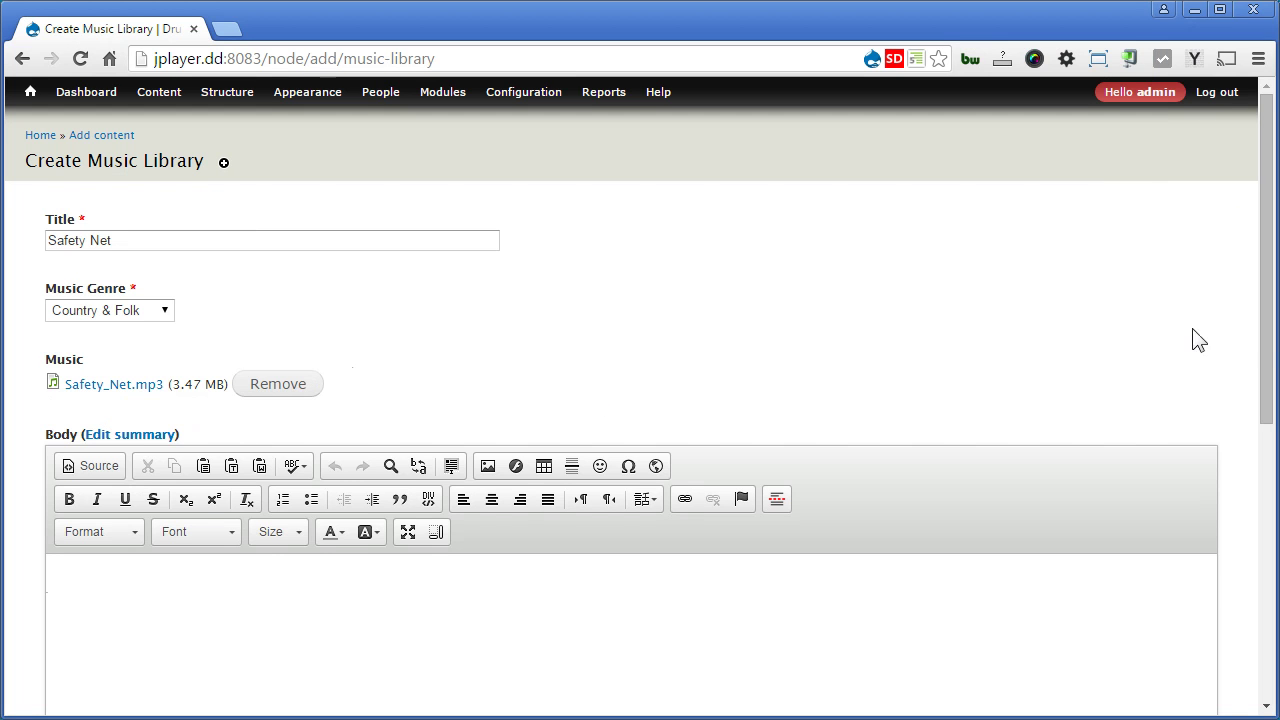
{"action": "left_click_drag", "start_coordinate": [1265, 334], "coordinate": [1268, 449]}
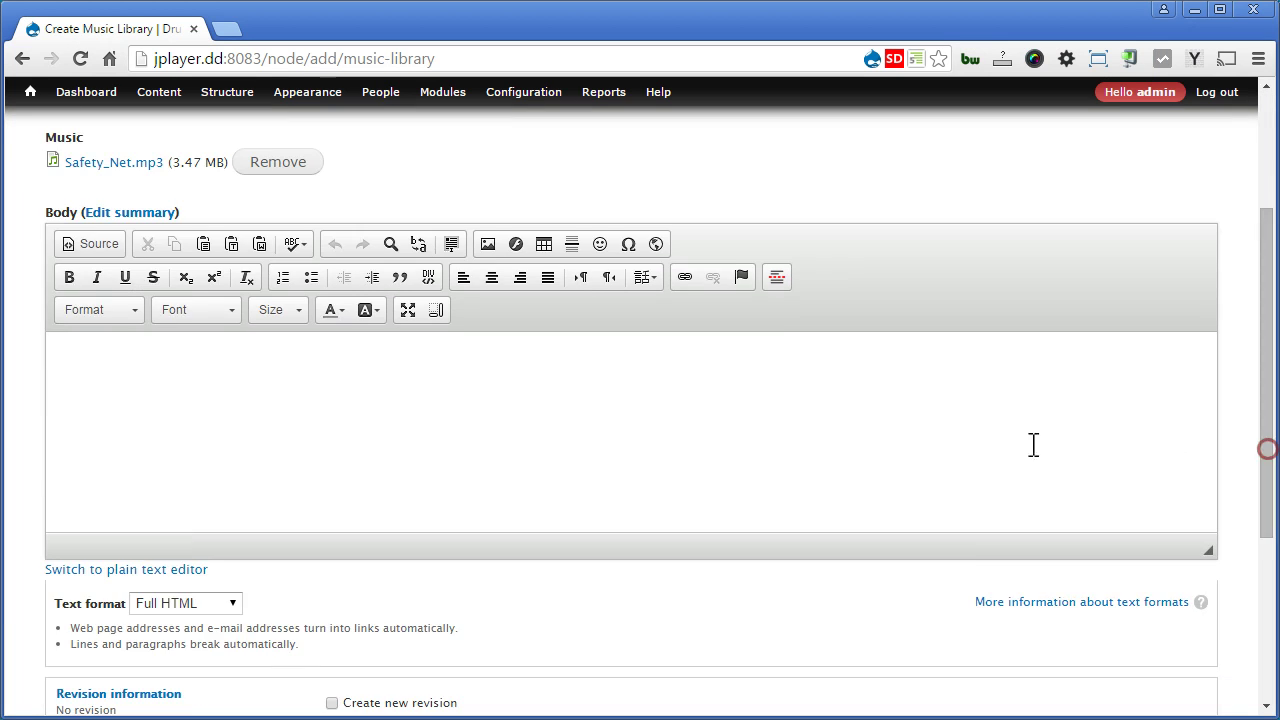
{"action": "left_click", "coordinate": [518, 375]}
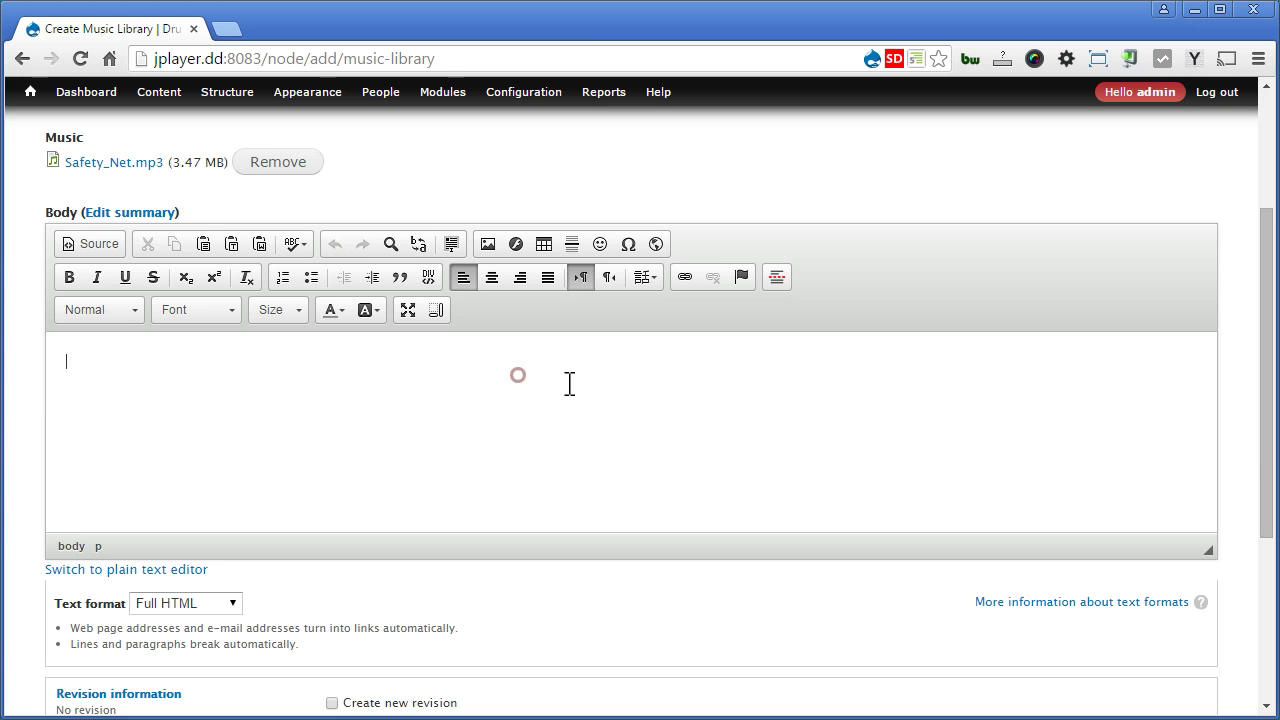
{"action": "left_click", "coordinate": [1191, 60]}
{"action": "left_click", "coordinate": [1160, 262]}
{"action": "scroll", "coordinate": [523, 410], "scroll_direction": "down", "scroll_amount": 3}
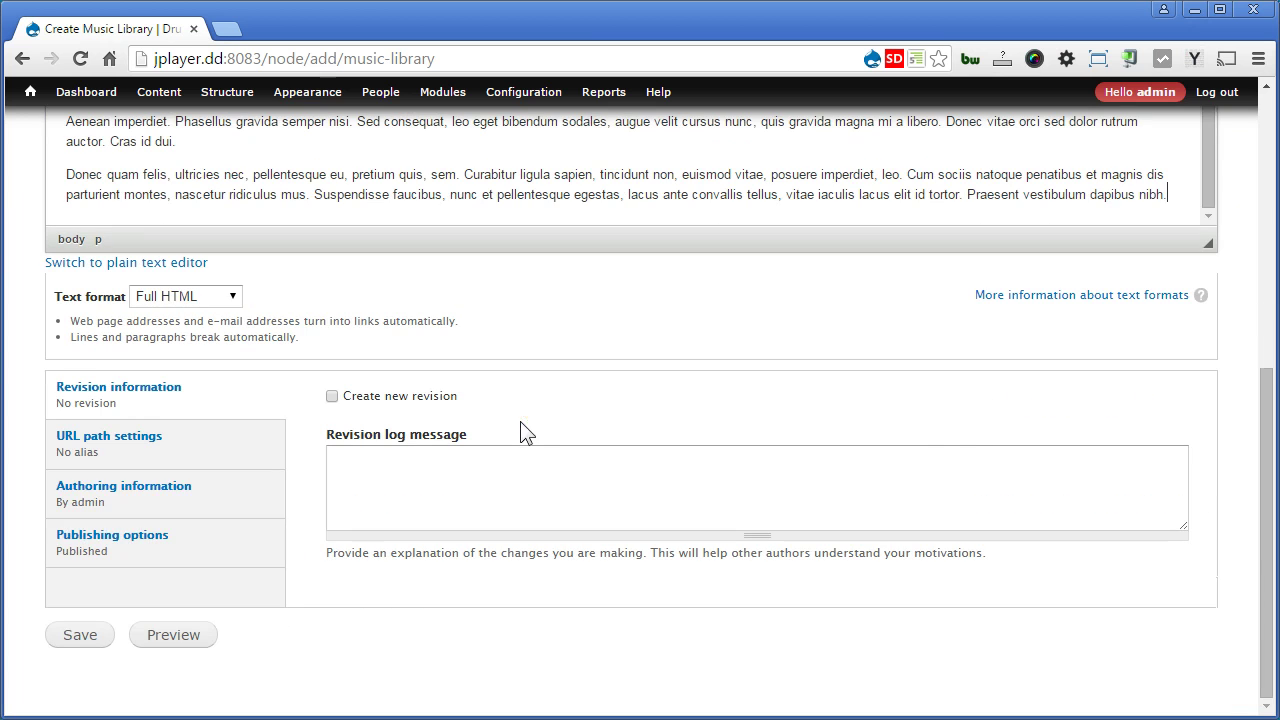
{"action": "left_click", "coordinate": [80, 632]}
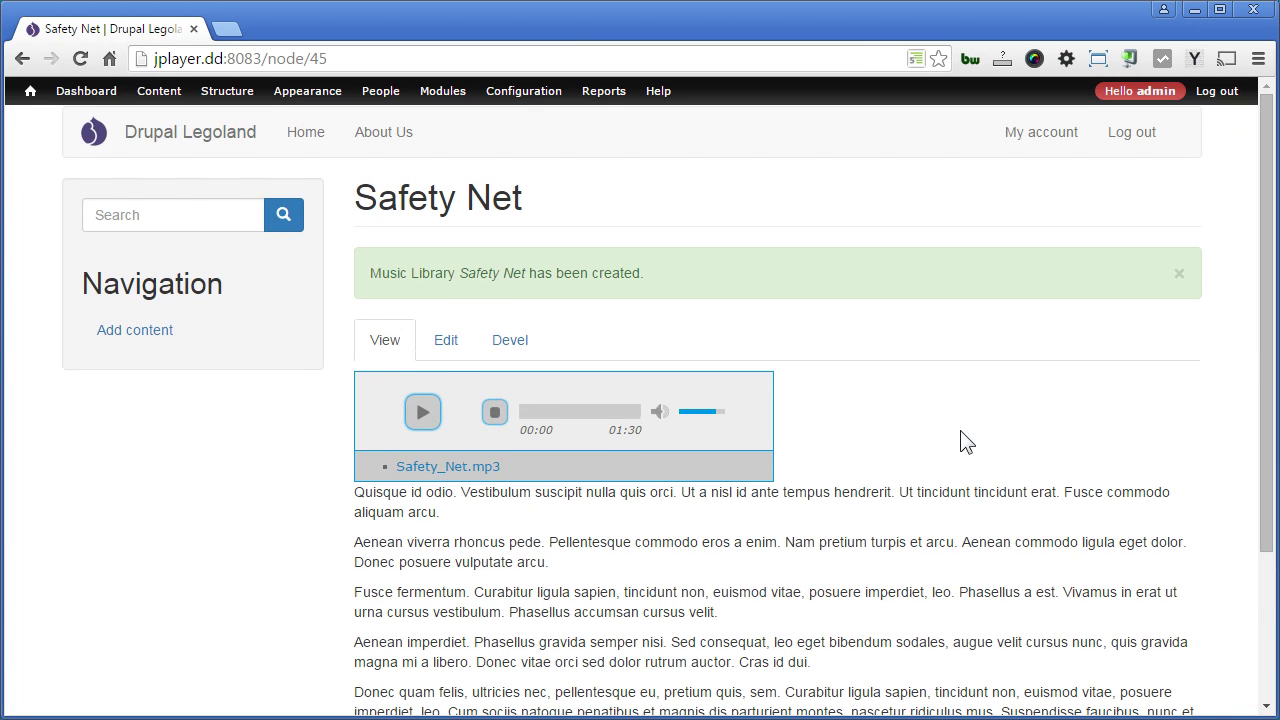
Step: Play the Safety Net track in jPlayer, then stop it
{"action": "left_click", "coordinate": [423, 412]}
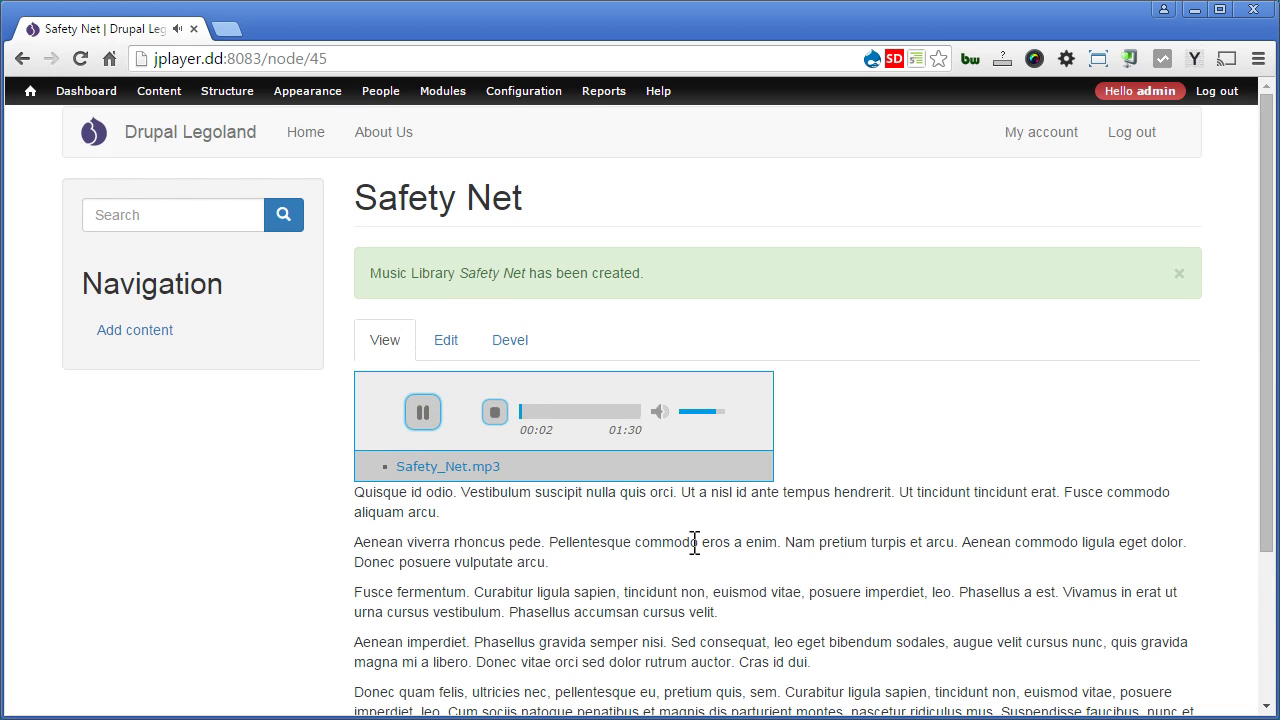
{"action": "left_click", "coordinate": [1261, 432]}
{"action": "mouse_move", "coordinate": [1263, 437]}
{"action": "left_mouse_down"}
{"action": "mouse_move", "coordinate": [1275, 585]}
{"action": "mouse_move", "coordinate": [1271, 434]}
{"action": "left_mouse_up"}
{"action": "left_click", "coordinate": [494, 412]}
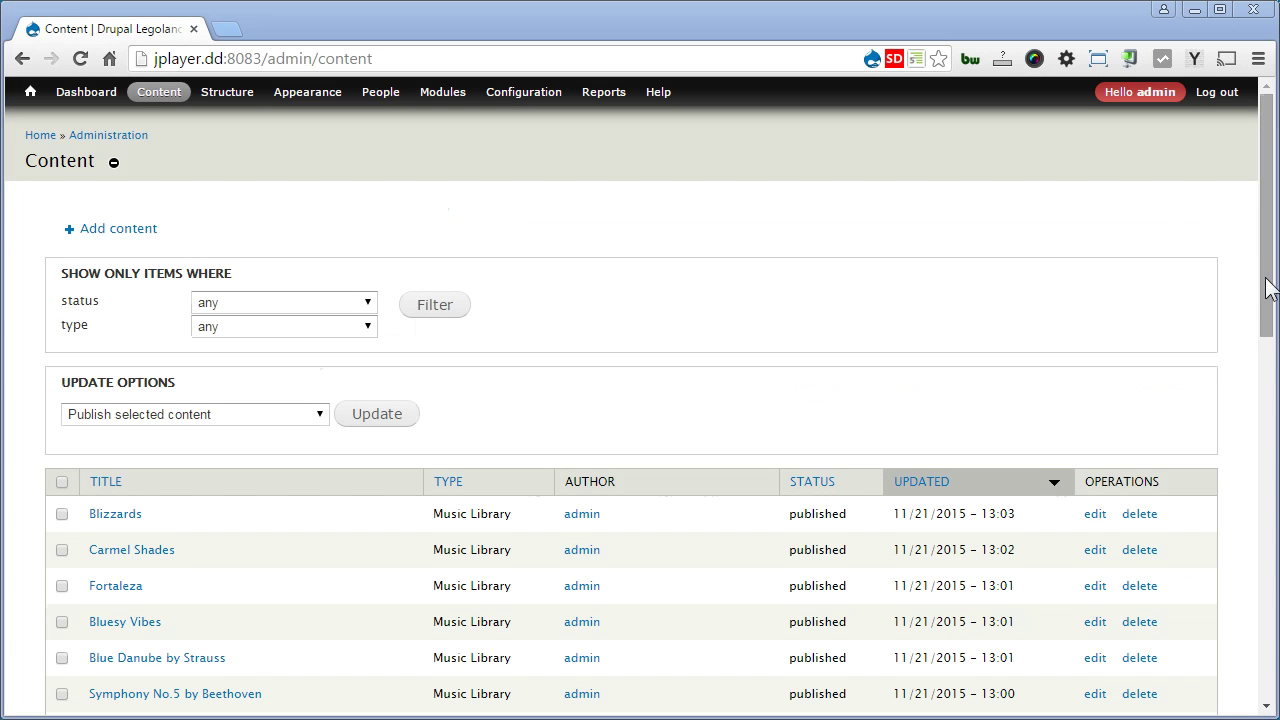
{"action": "left_click_drag", "start_coordinate": [1267, 282], "coordinate": [1275, 385]}
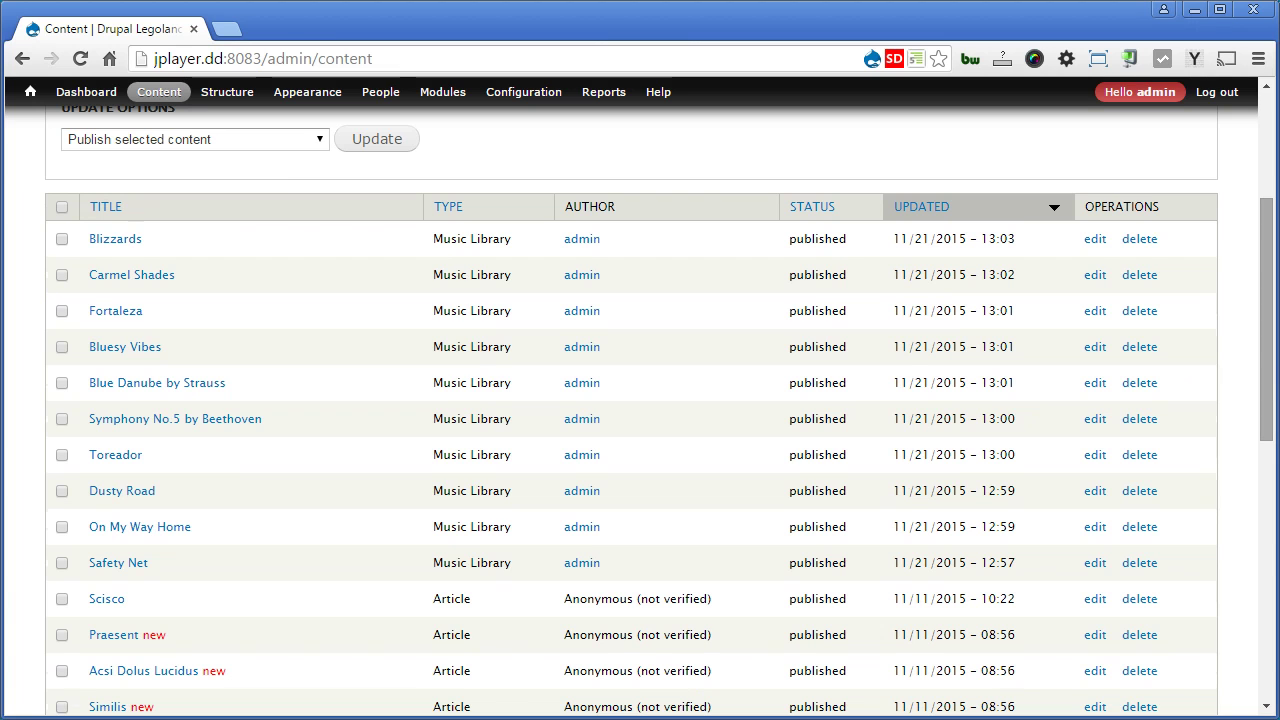